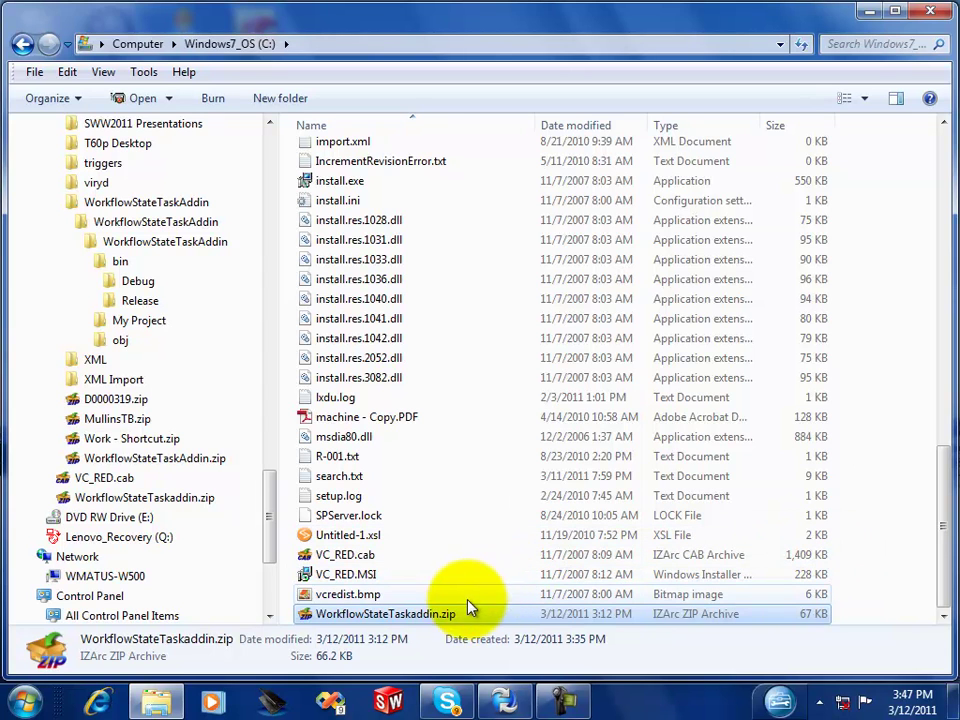
Extract the zipped add-in's DLLs to C:\WorkflowStateTaskaddin with IZArc, then close IZArc.
double_click(436, 615)
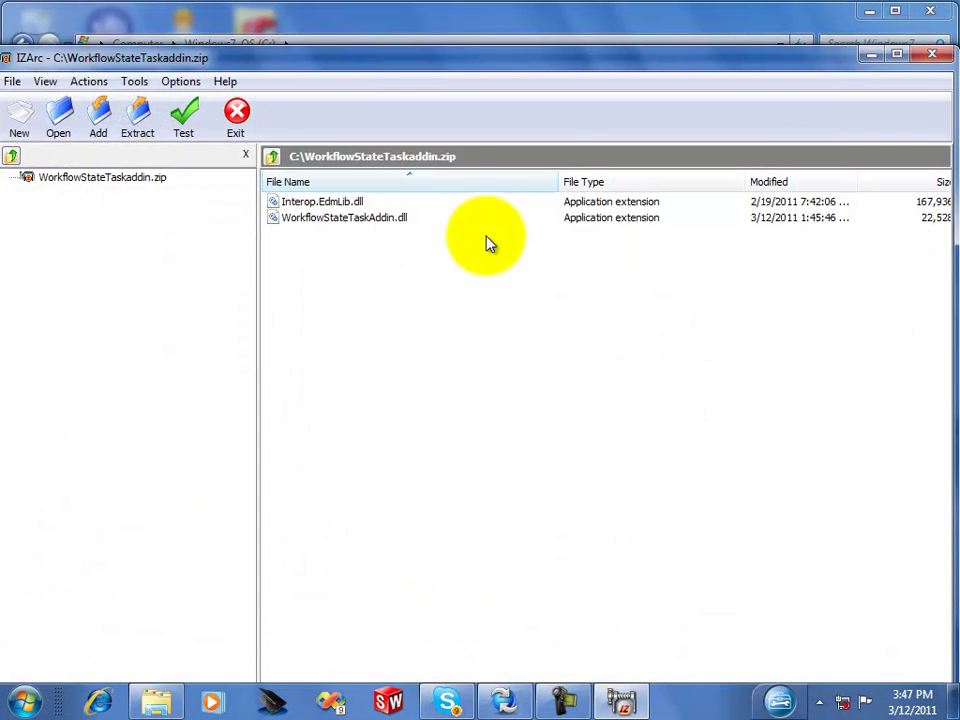
left_click(138, 115)
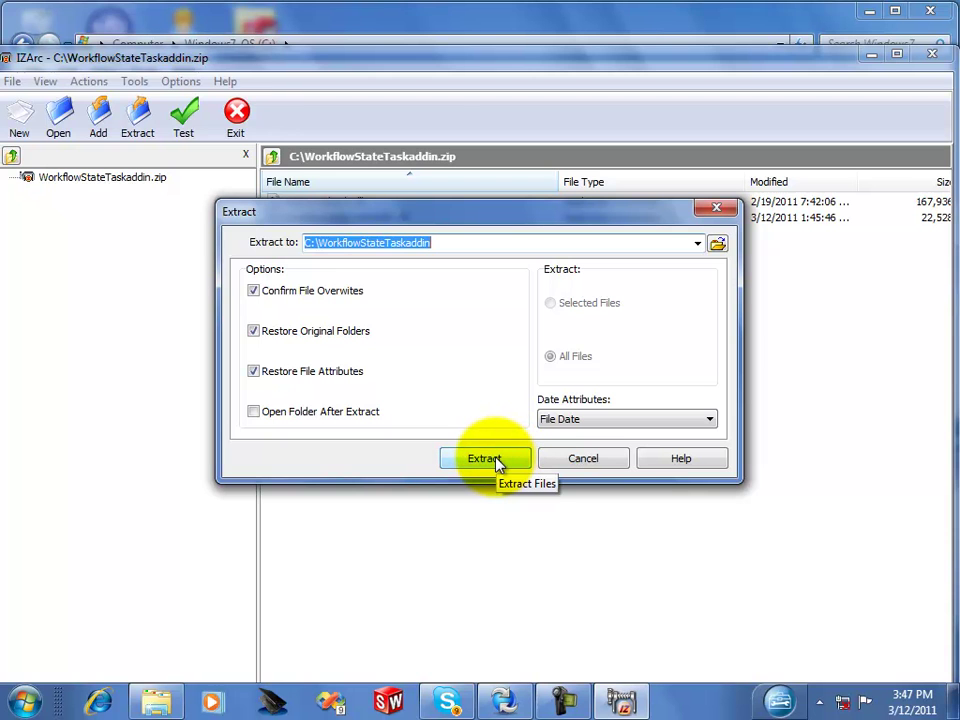
left_click(497, 462)
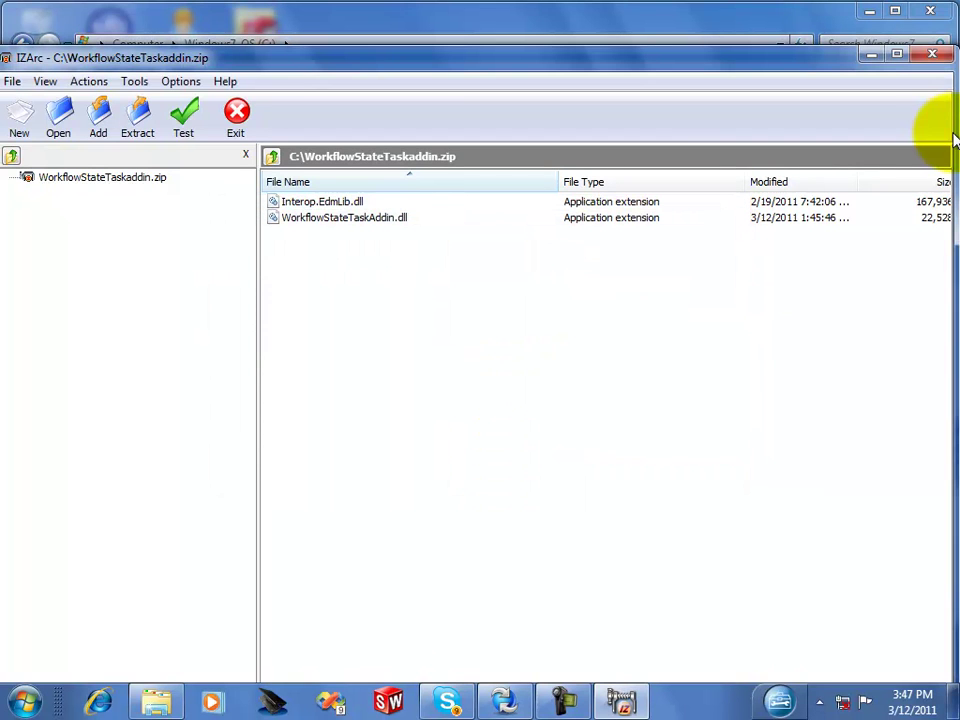
left_click(934, 58)
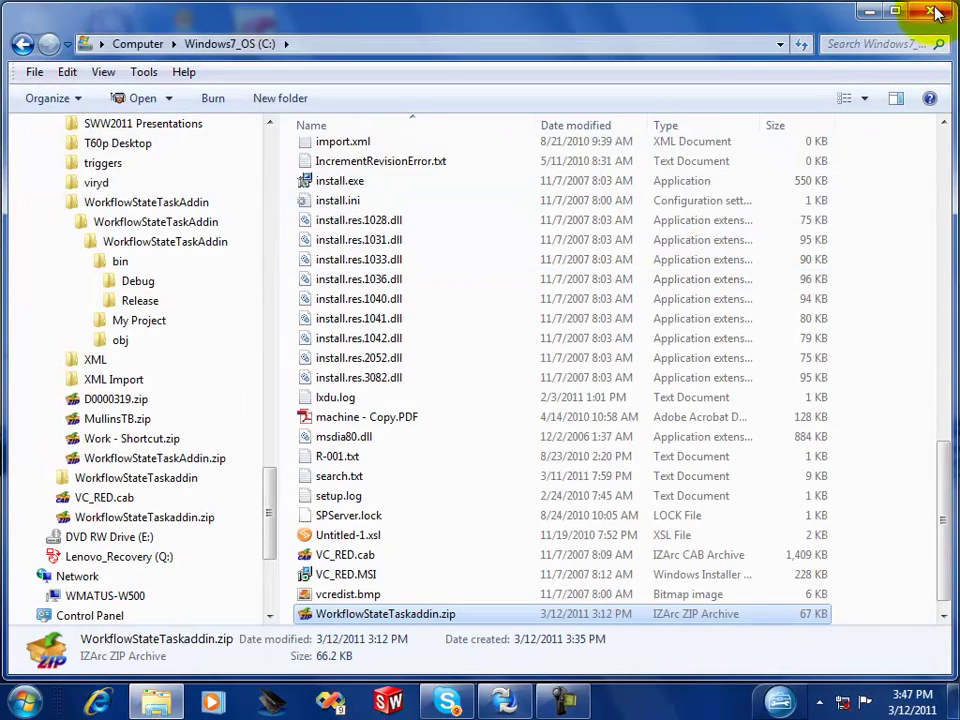
Switch from Explorer to PDM Administration and check the Admin user's Administrative Permissions.
left_click(934, 12)
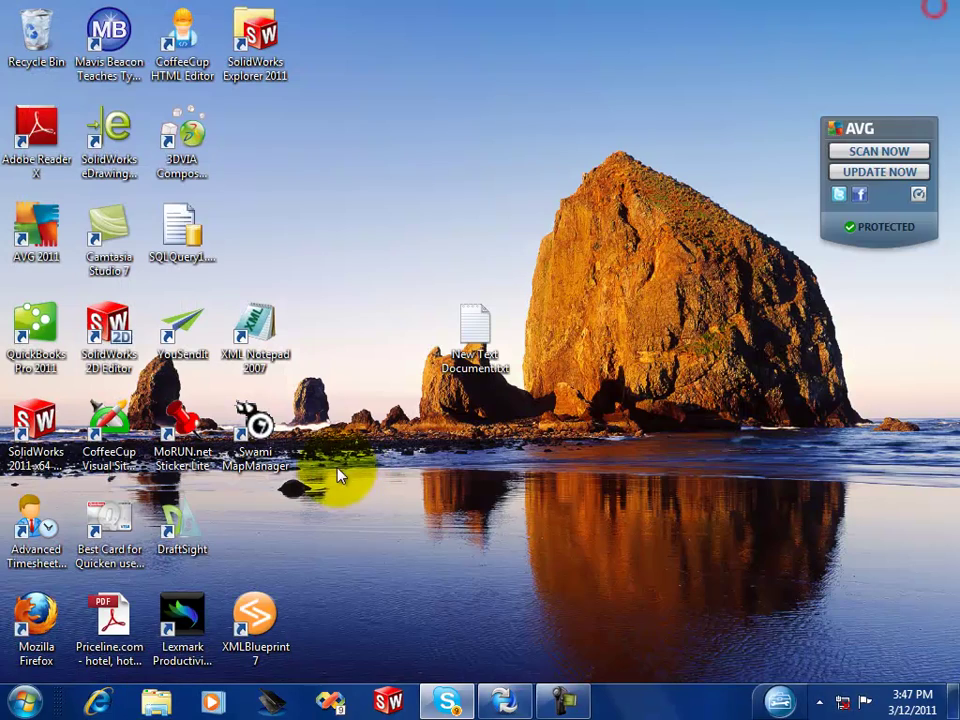
left_click(505, 703)
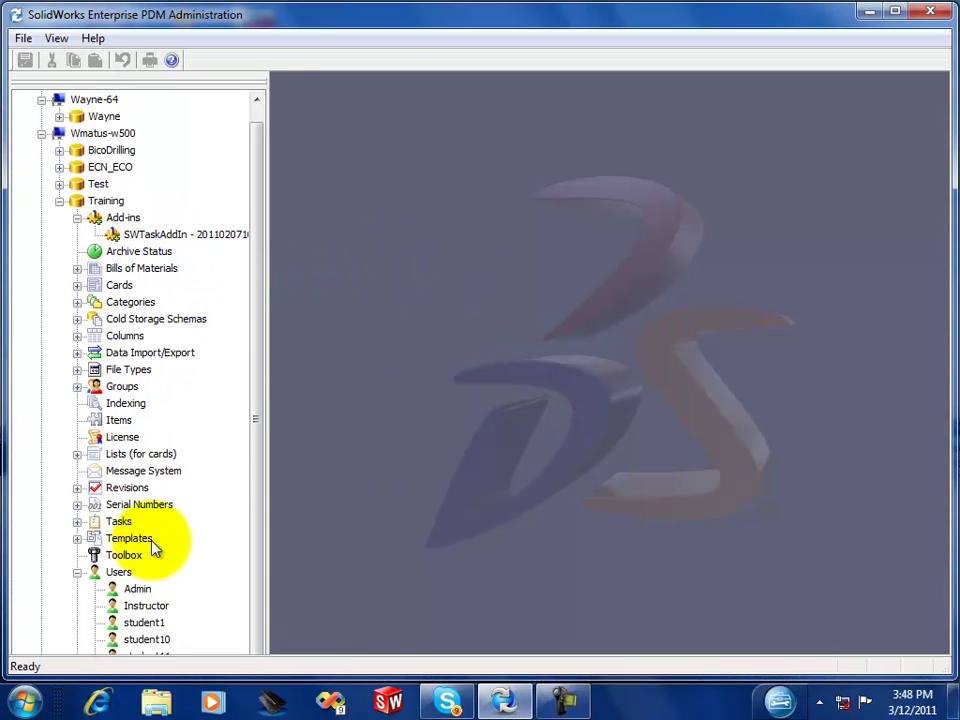
double_click(137, 589)
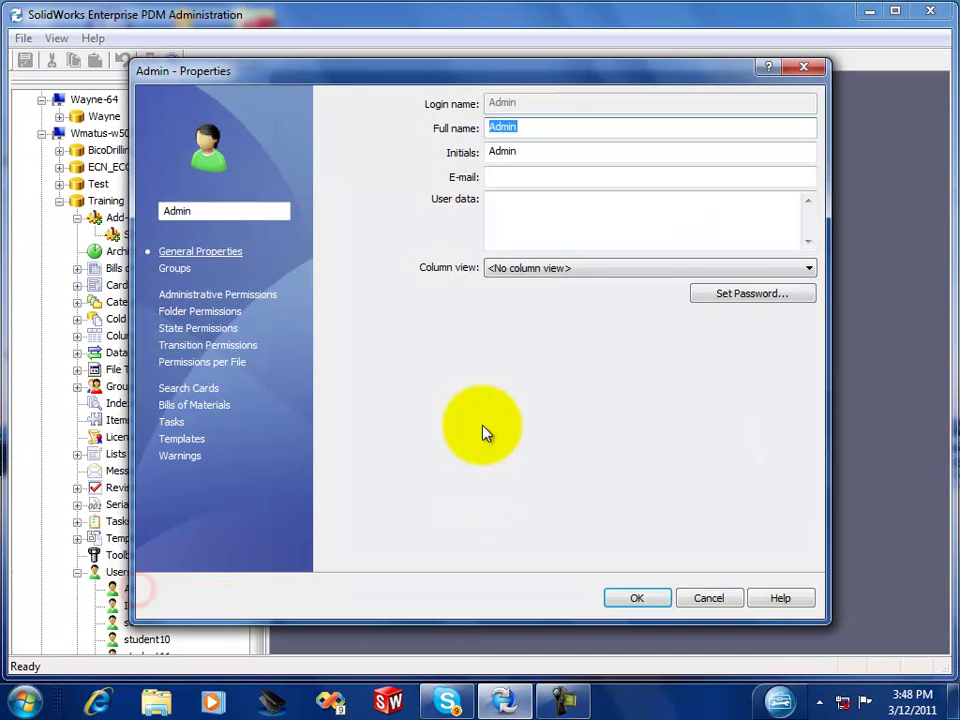
left_click(205, 298)
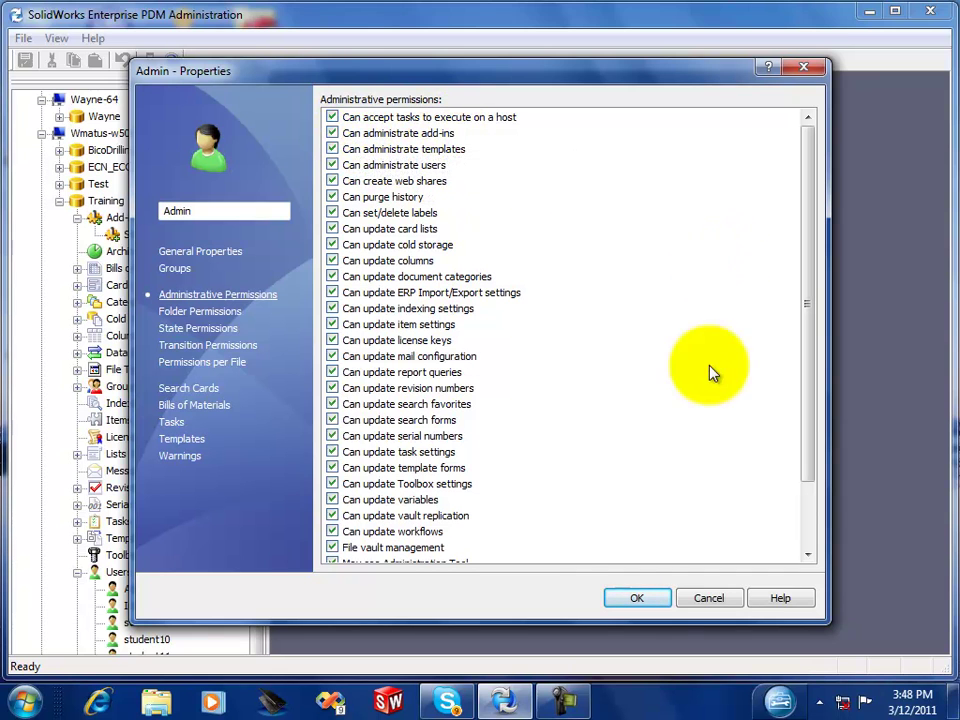
left_click(643, 598)
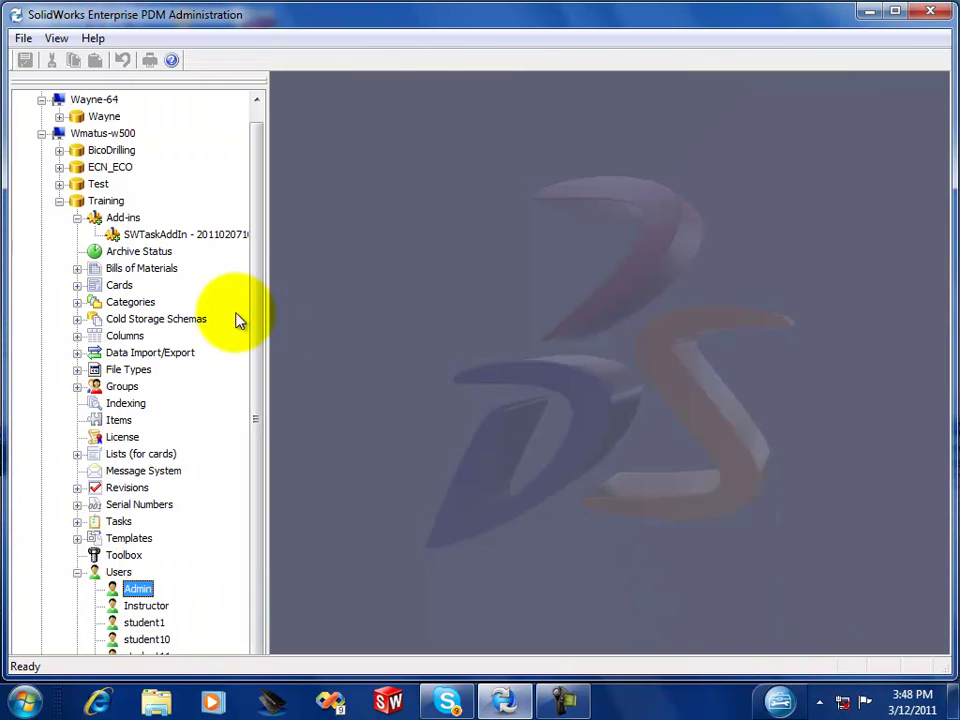
Add a new vault add-in from both DLLs in C:\WorkflowStateTaskaddin, accepting the .Net warning.
right_click(112, 220)
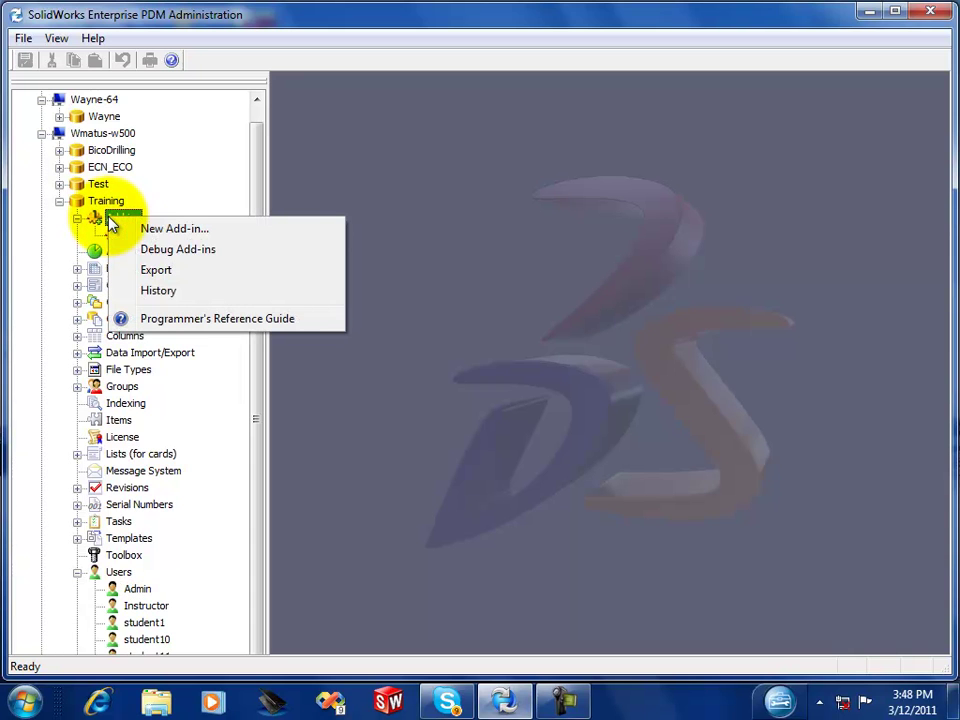
left_click(190, 229)
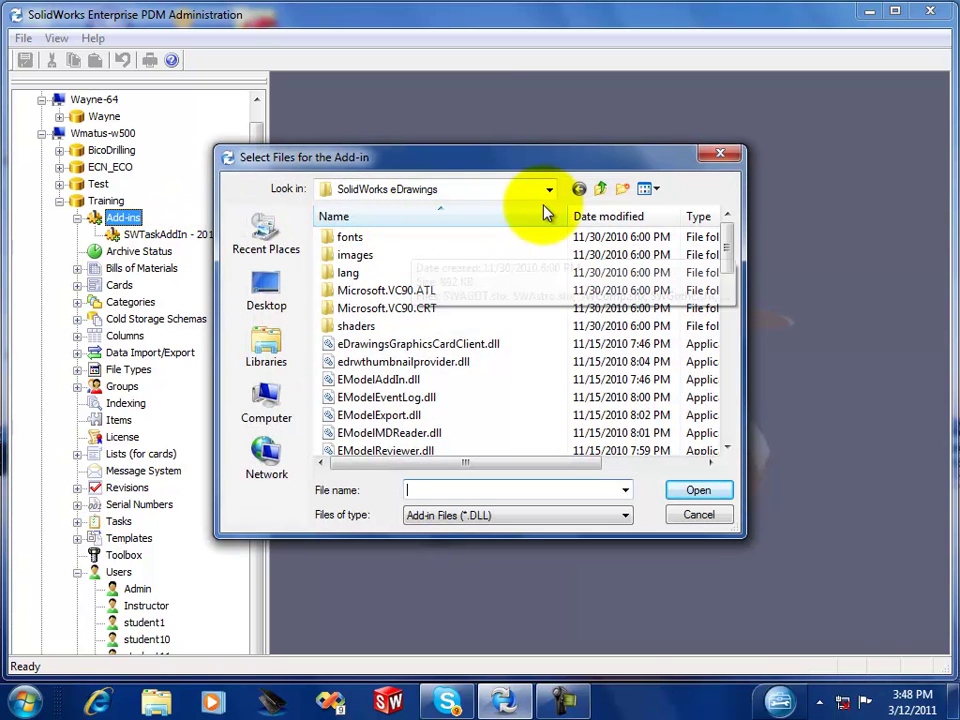
left_click(549, 189)
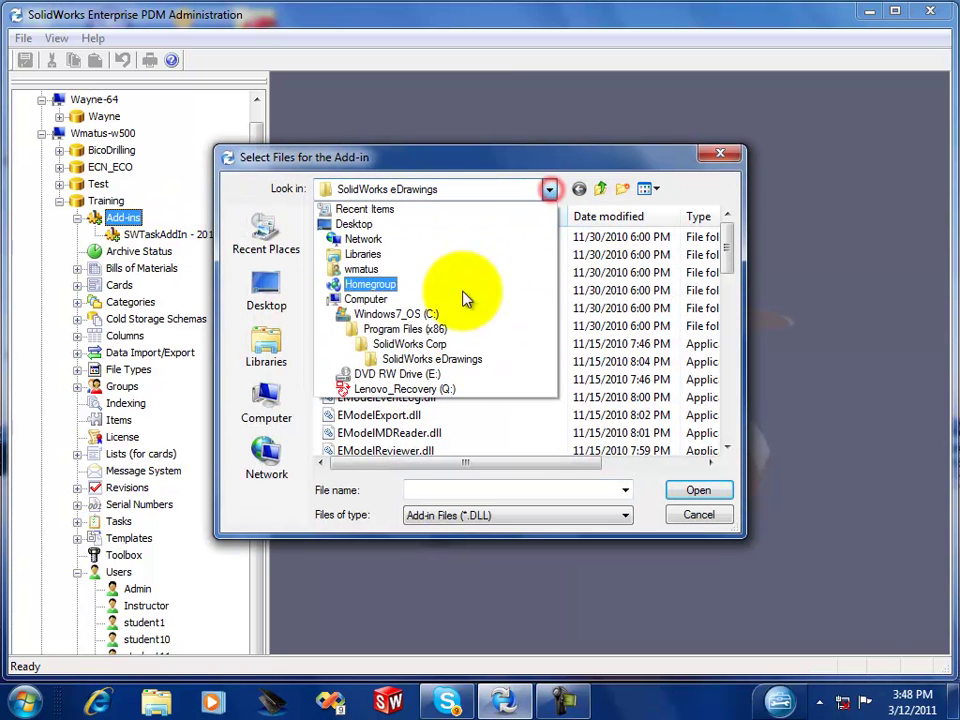
left_click(417, 316)
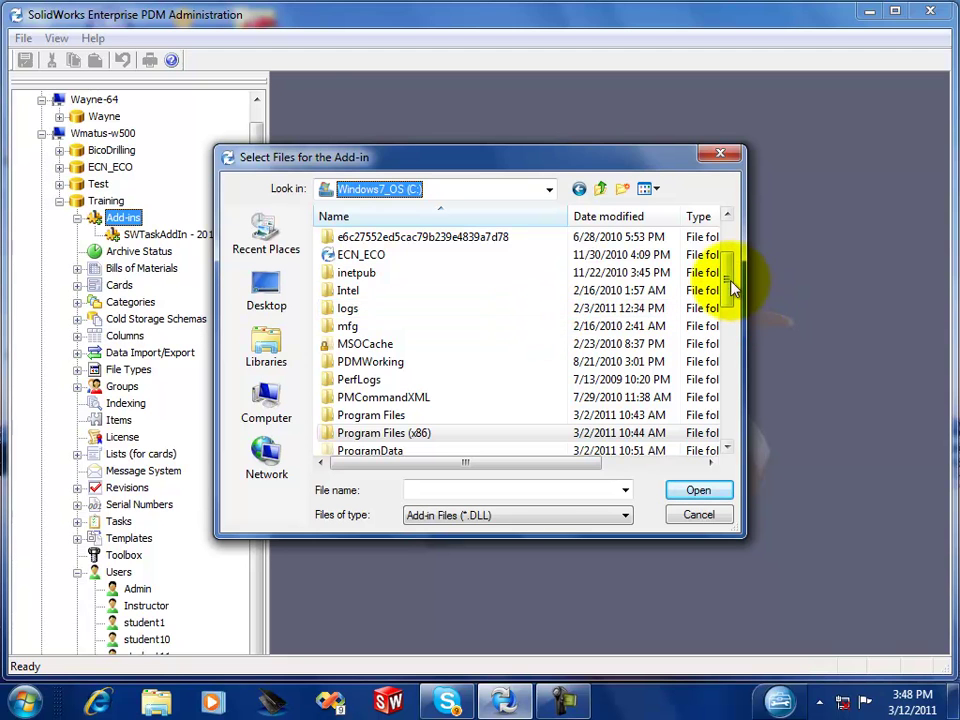
left_click_drag(731, 288, 680, 372)
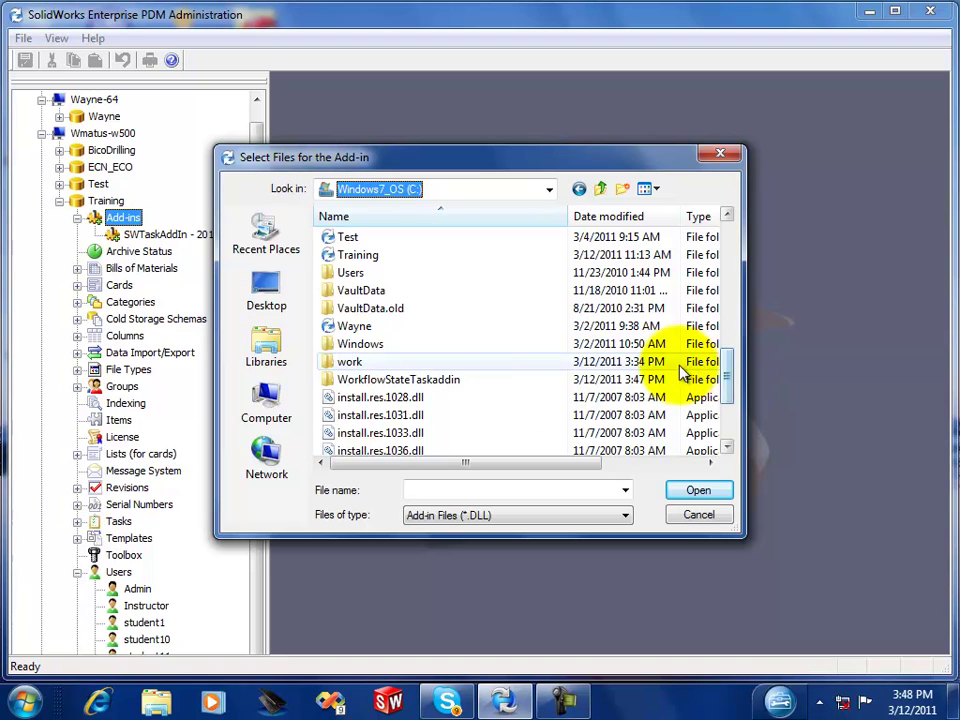
double_click(458, 380)
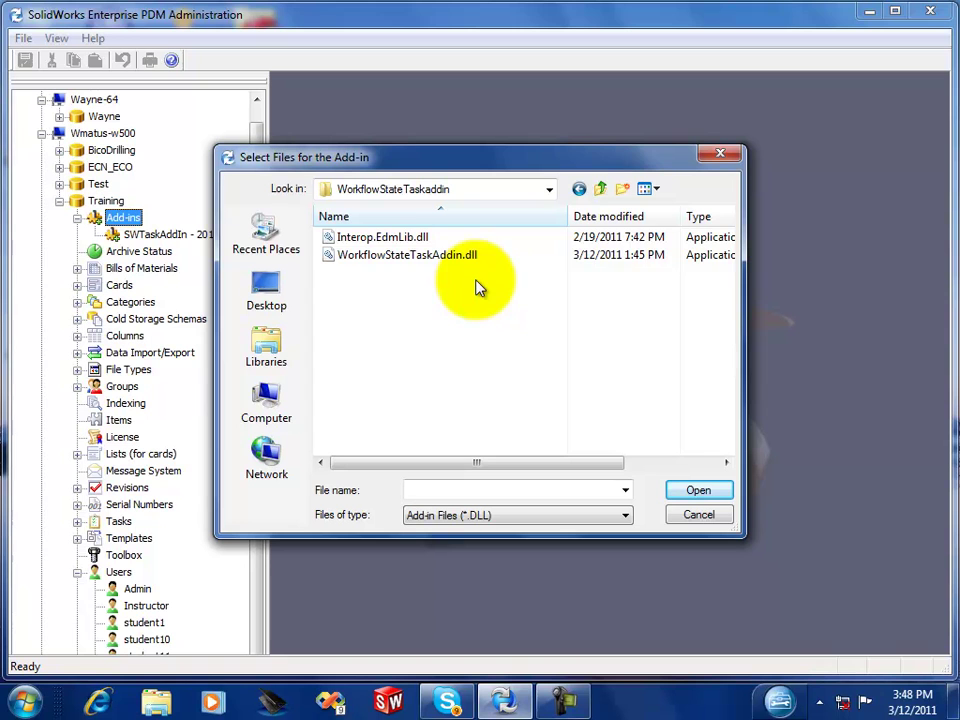
left_click_drag(476, 288, 385, 245)
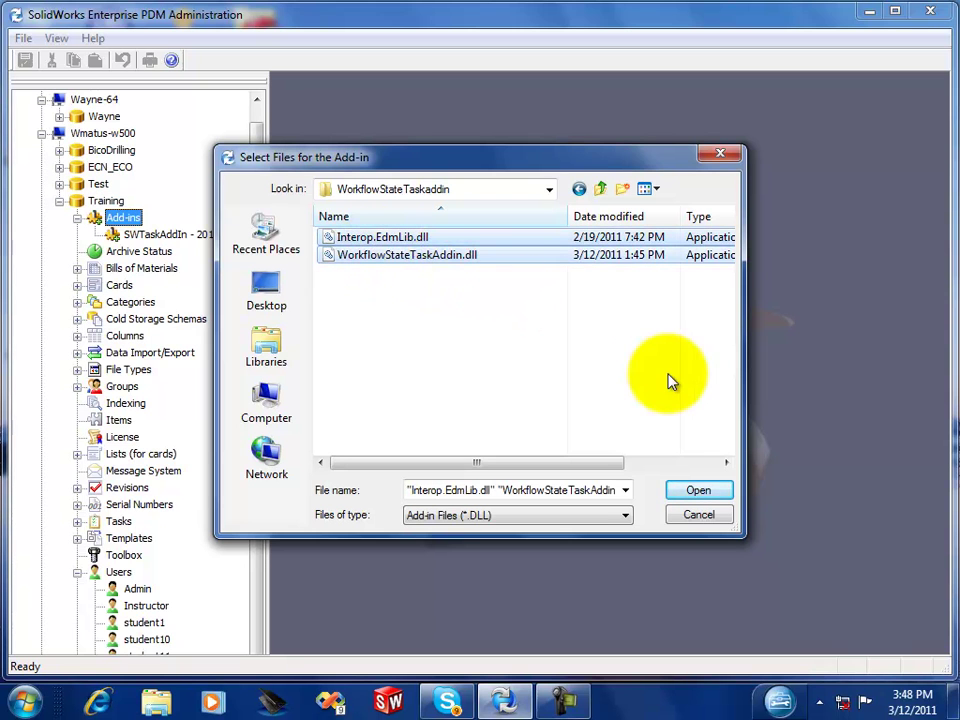
left_click(698, 490)
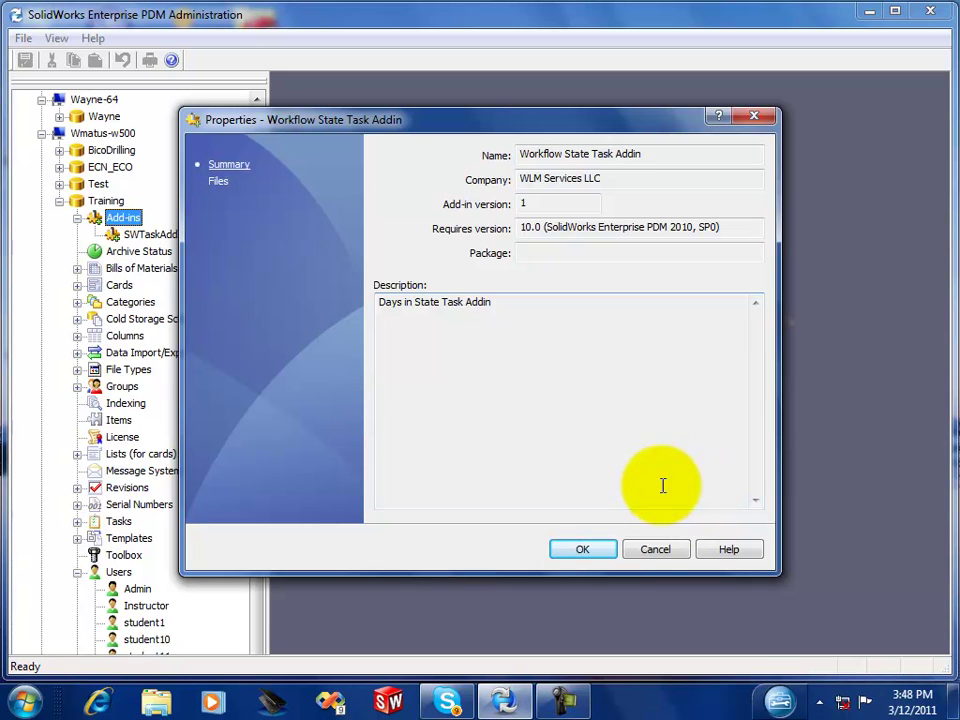
left_click(589, 548)
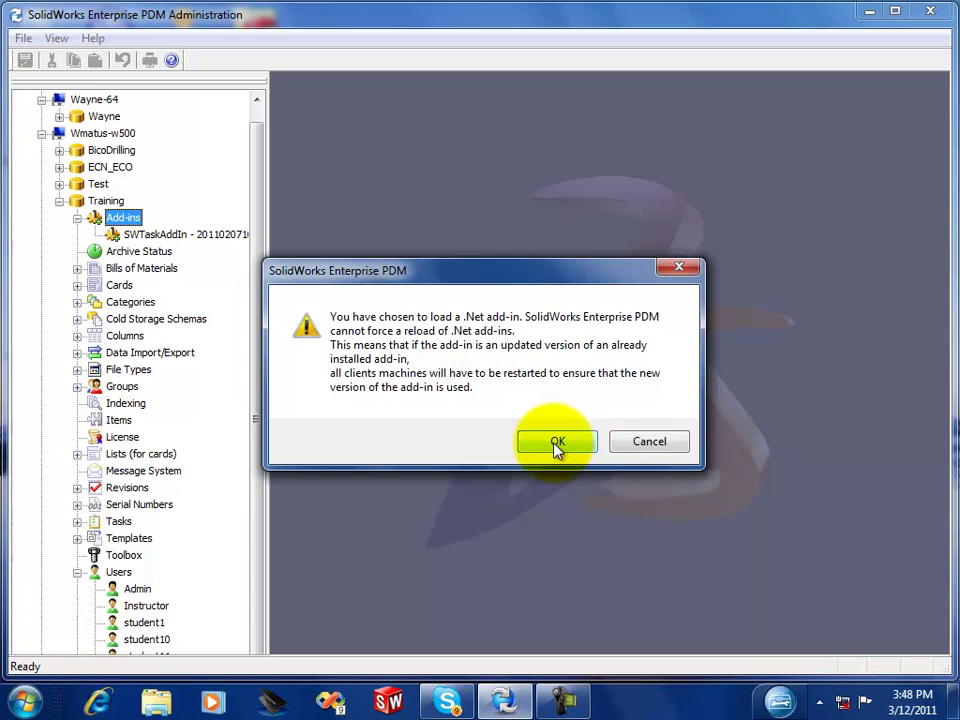
left_click(555, 442)
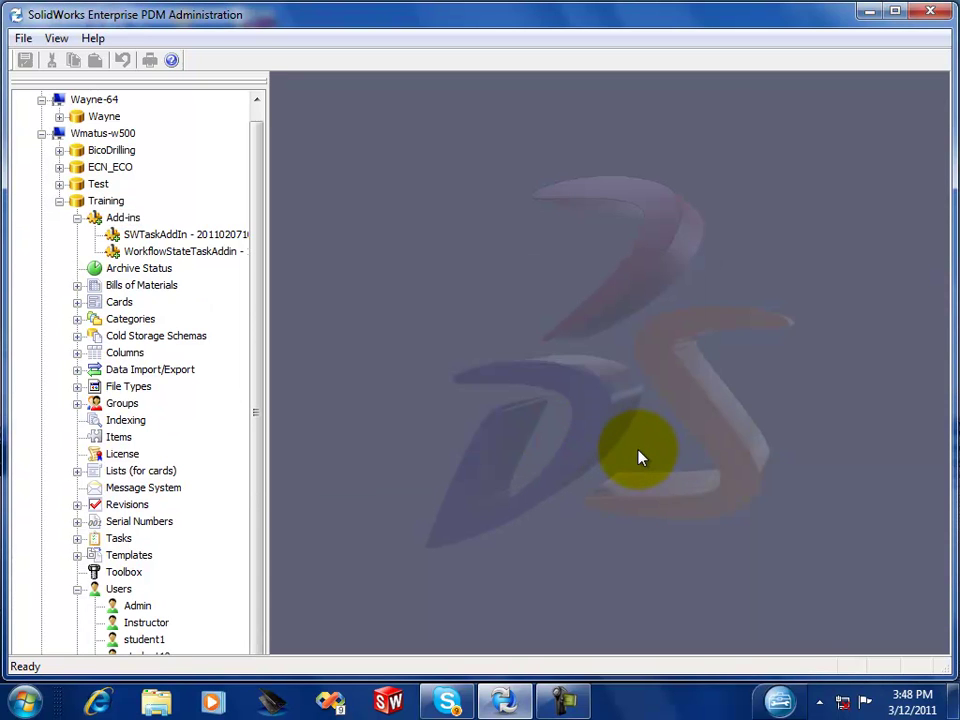
Tick Permit for Workflow State Task Addin in Task Host Configuration from the PDM tray icon.
left_click(818, 703)
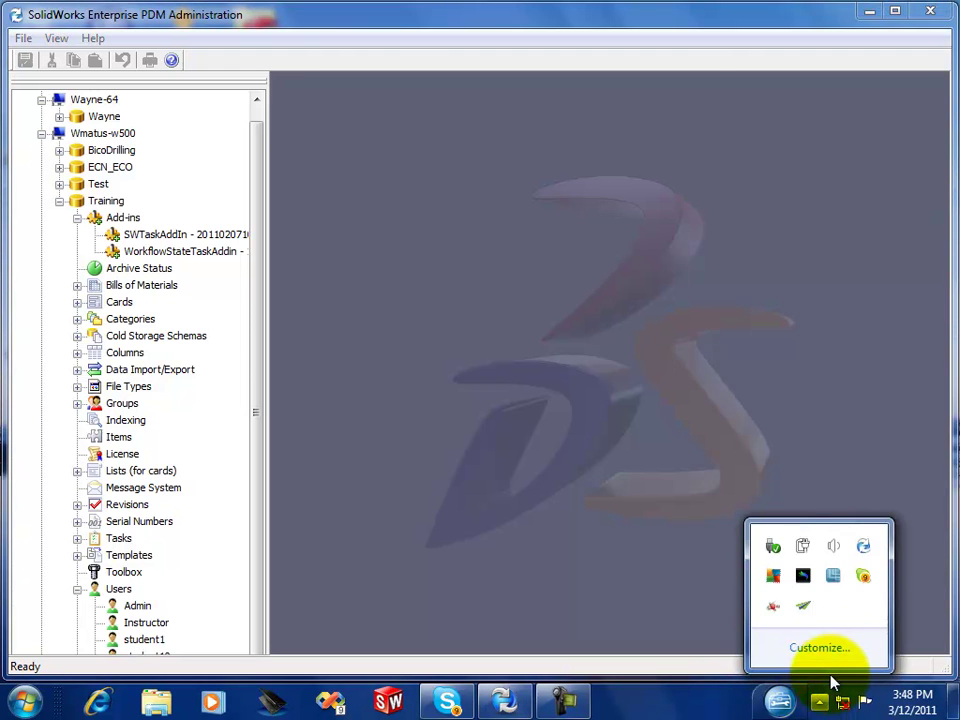
right_click(865, 551)
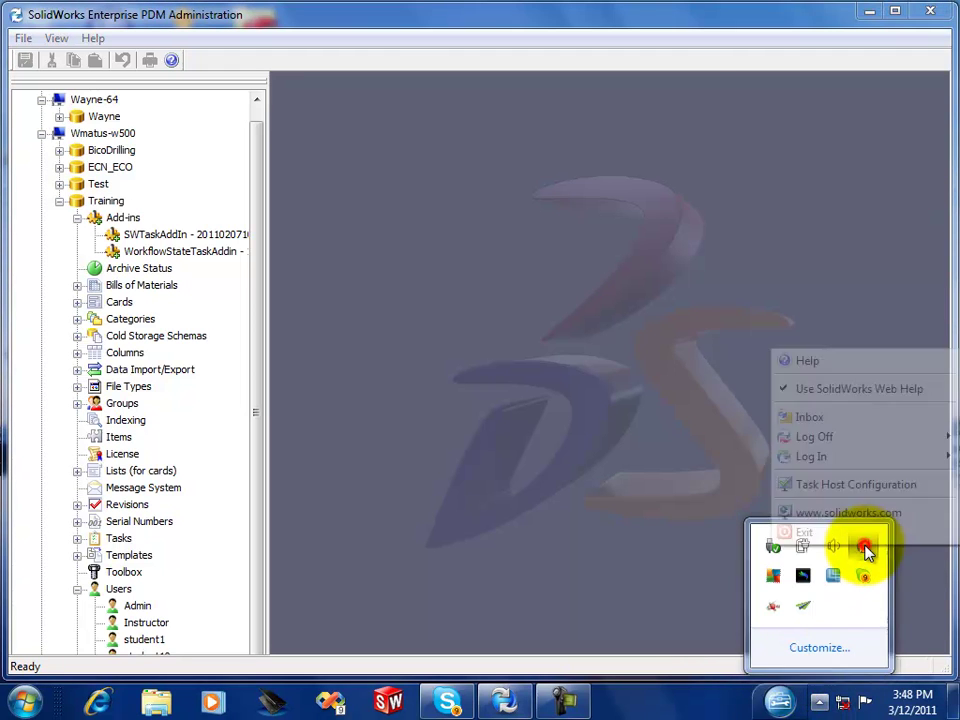
left_click(855, 486)
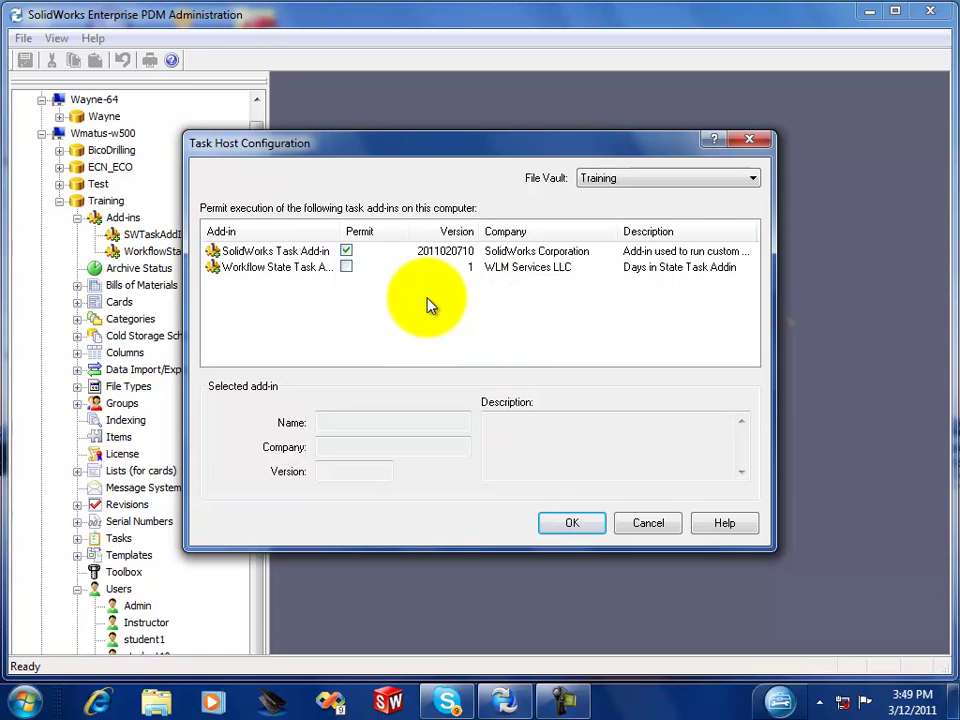
left_click(346, 267)
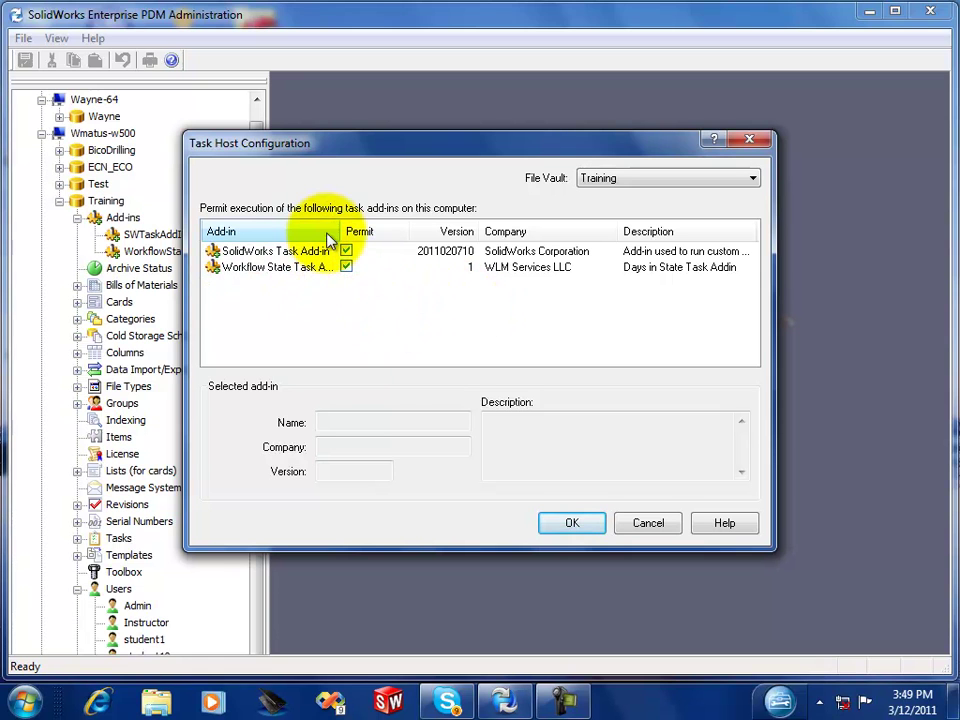
left_click_drag(337, 226, 403, 226)
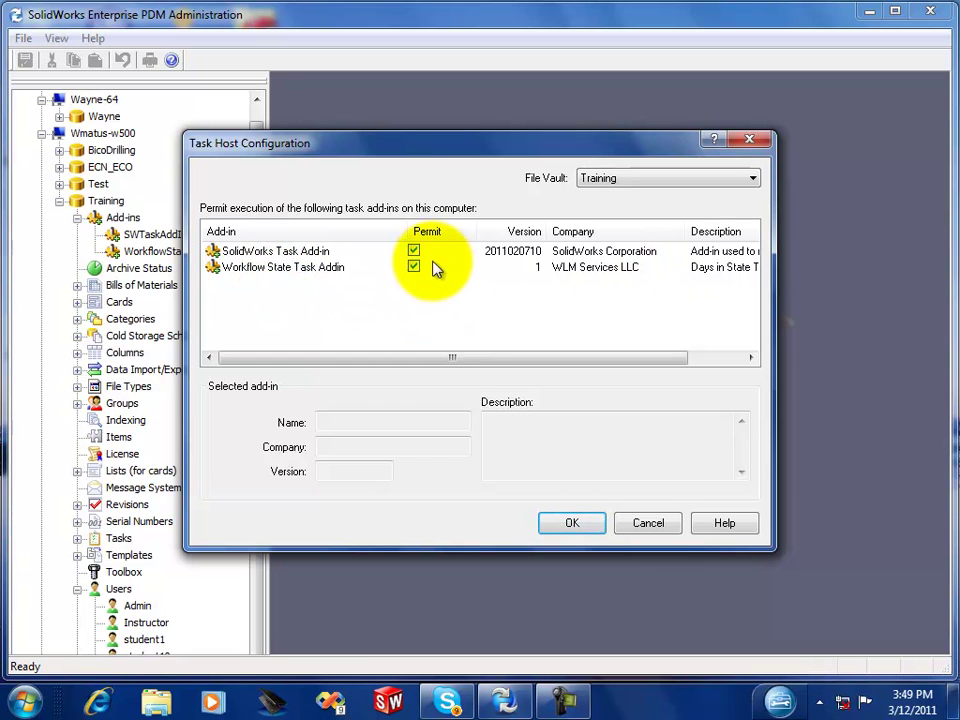
left_click(585, 522)
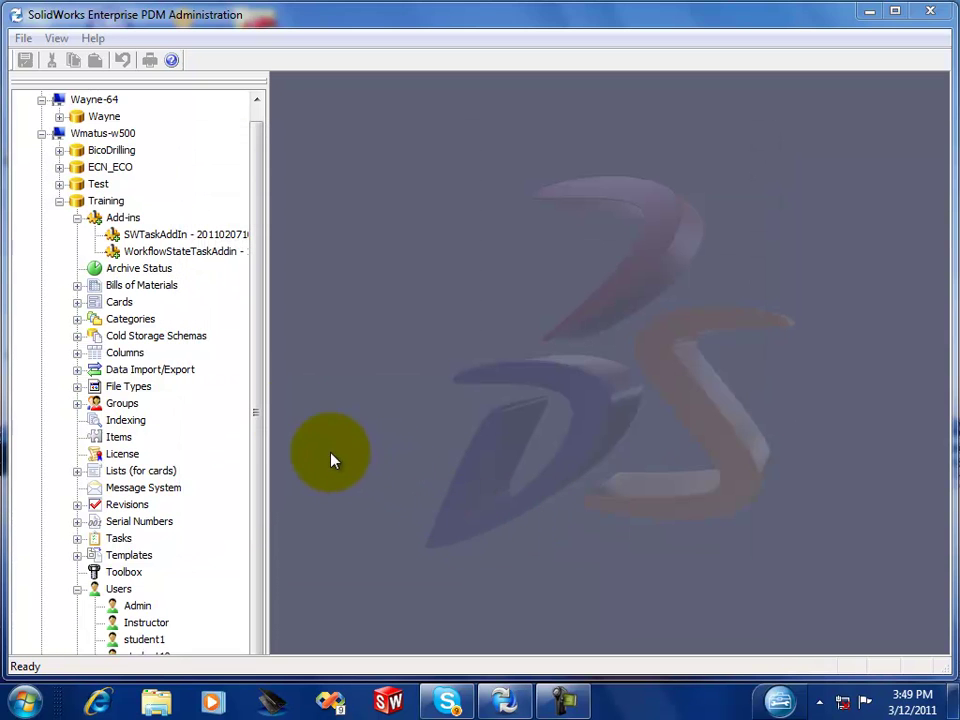
Start a new task under the Training vault's Tasks node.
left_click_drag(254, 336, 257, 482)
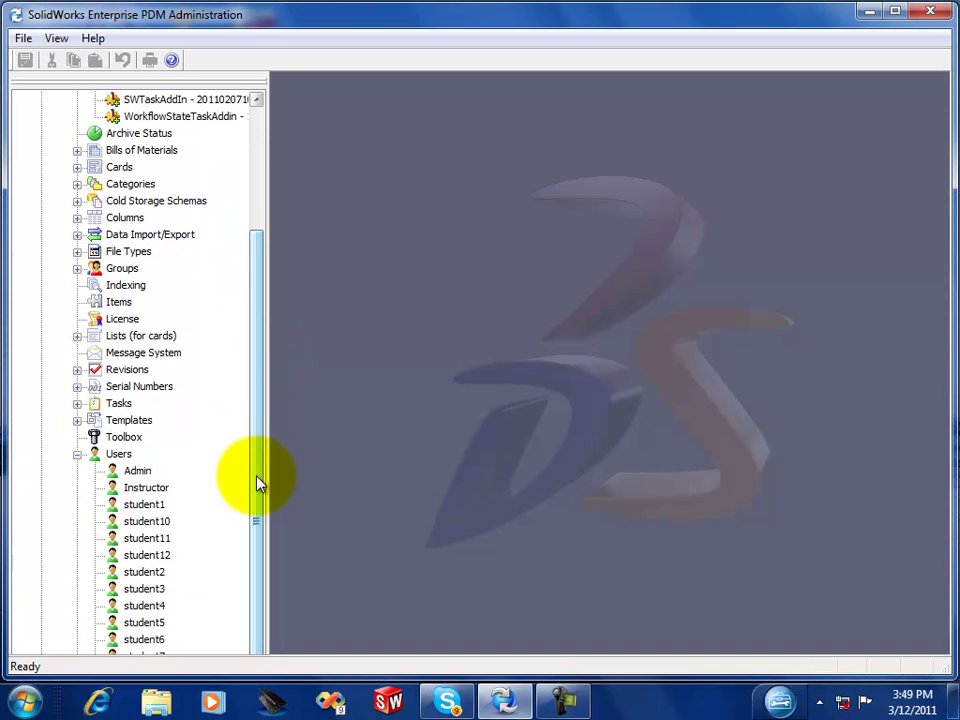
left_click(78, 403)
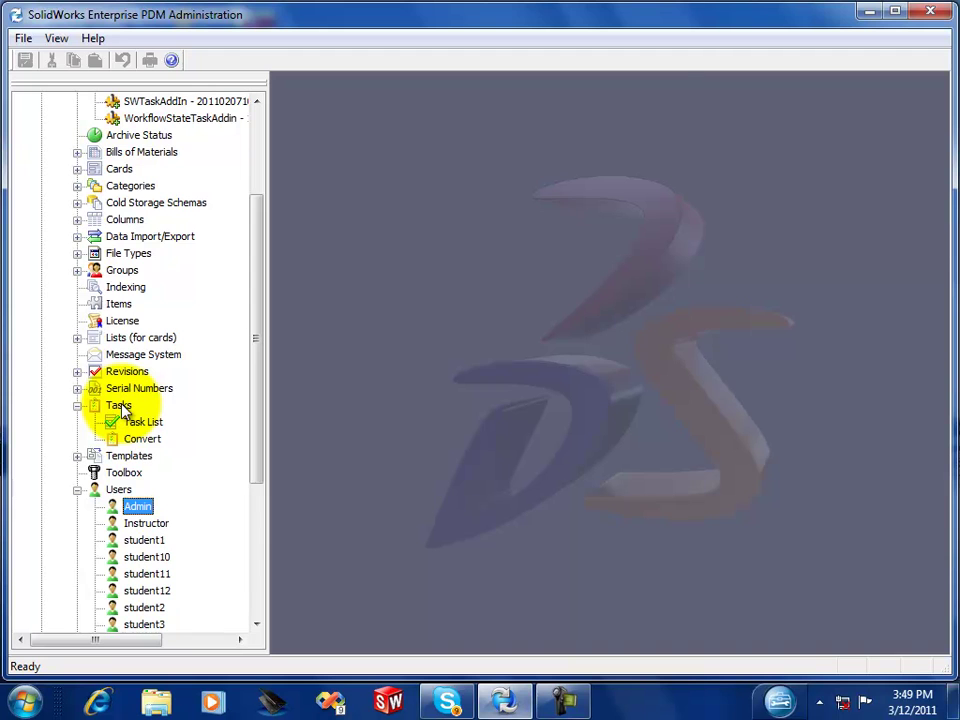
right_click(120, 406)
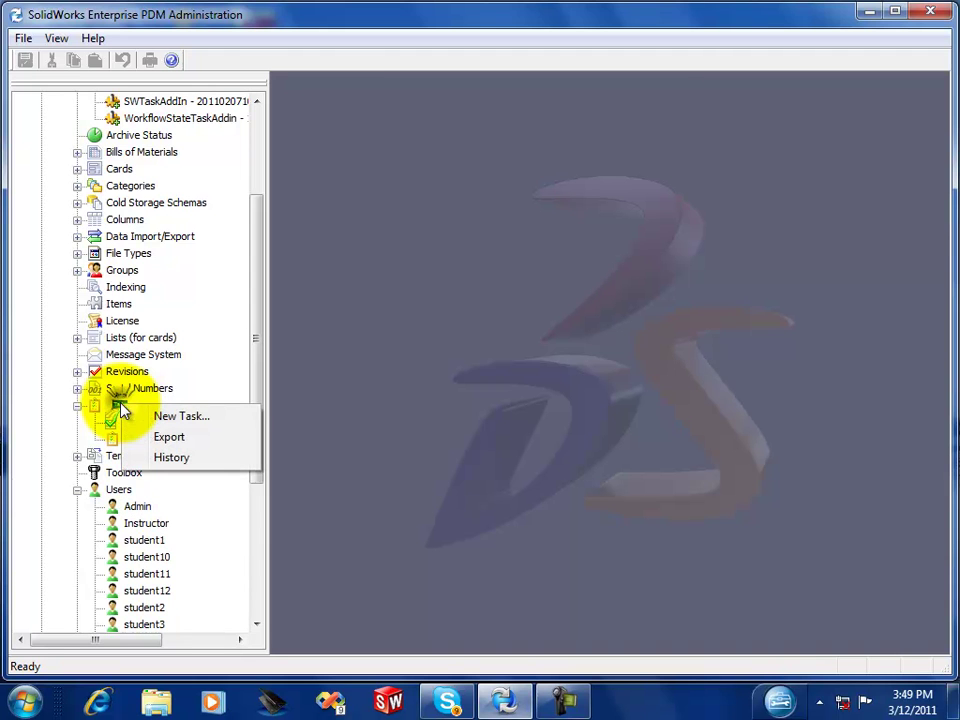
left_click(192, 416)
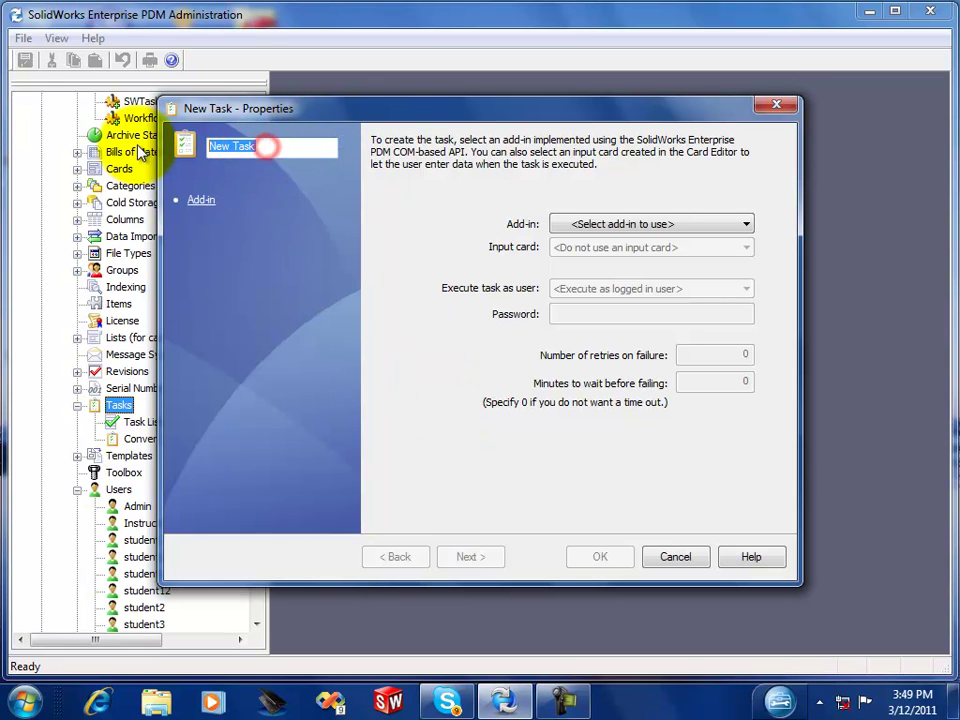
Name the task 'Under Editing' and choose Workflow State Task Addin as its add-in.
type("U")
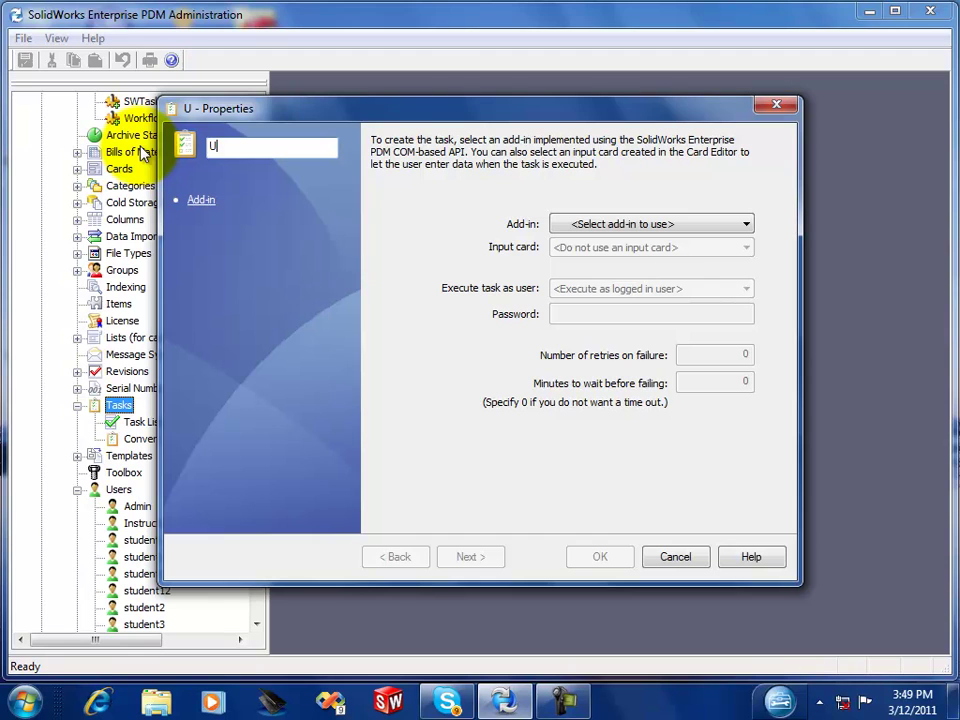
type("nder ")
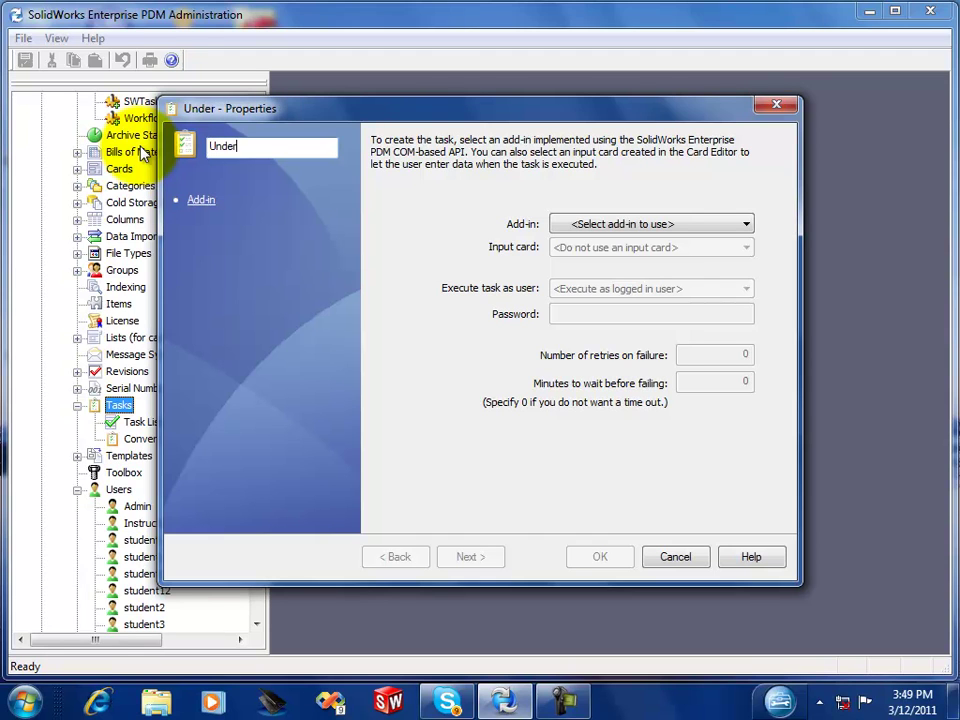
type("E")
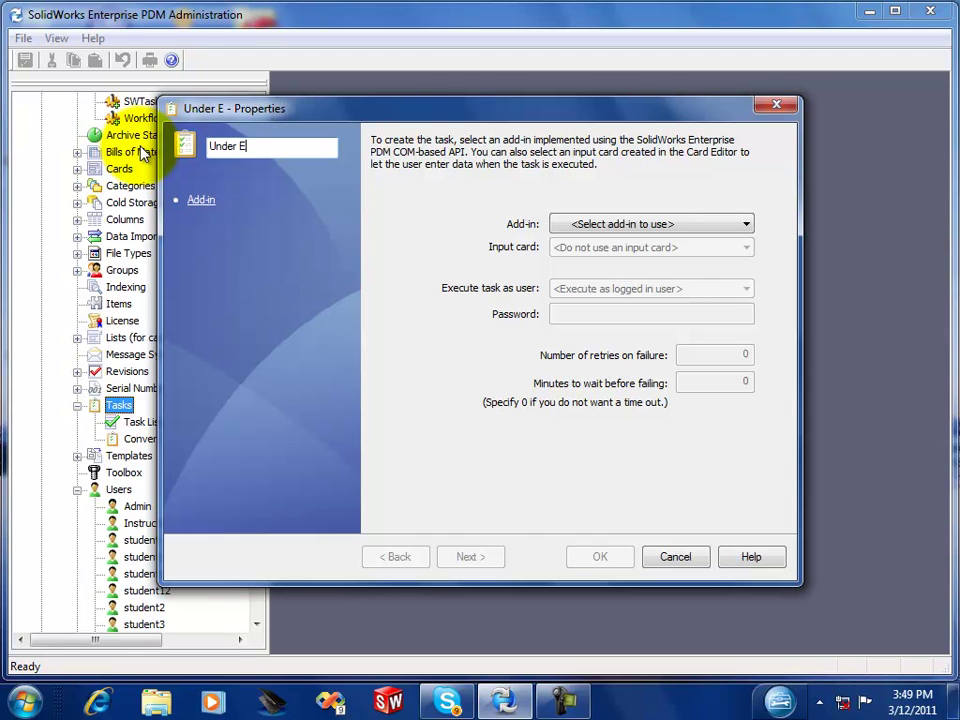
type("ditio")
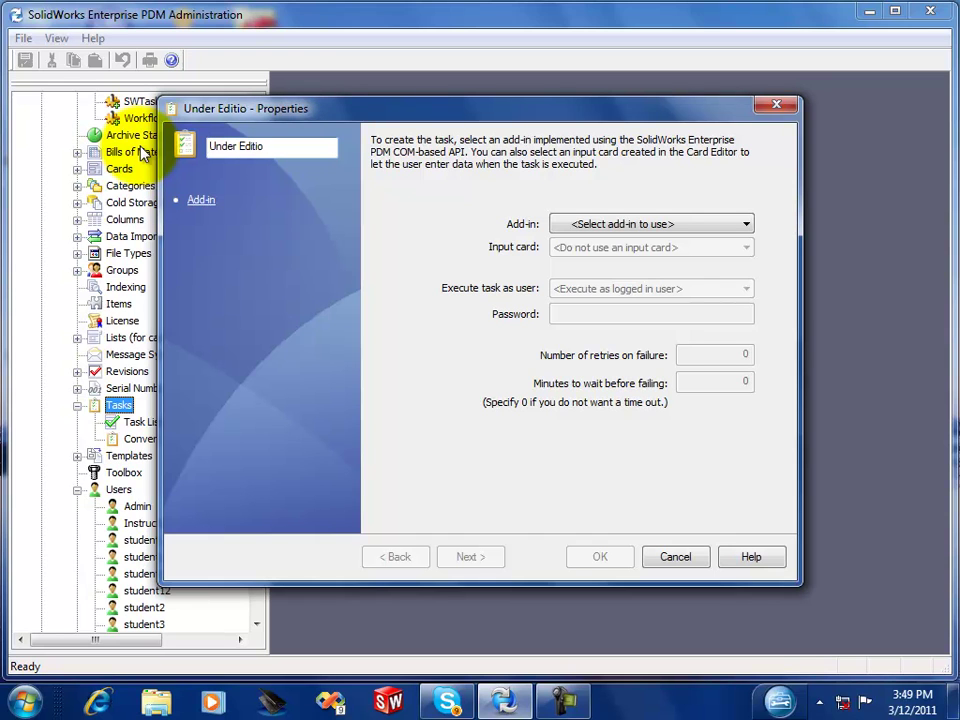
key("BackSpace")
type("ng")
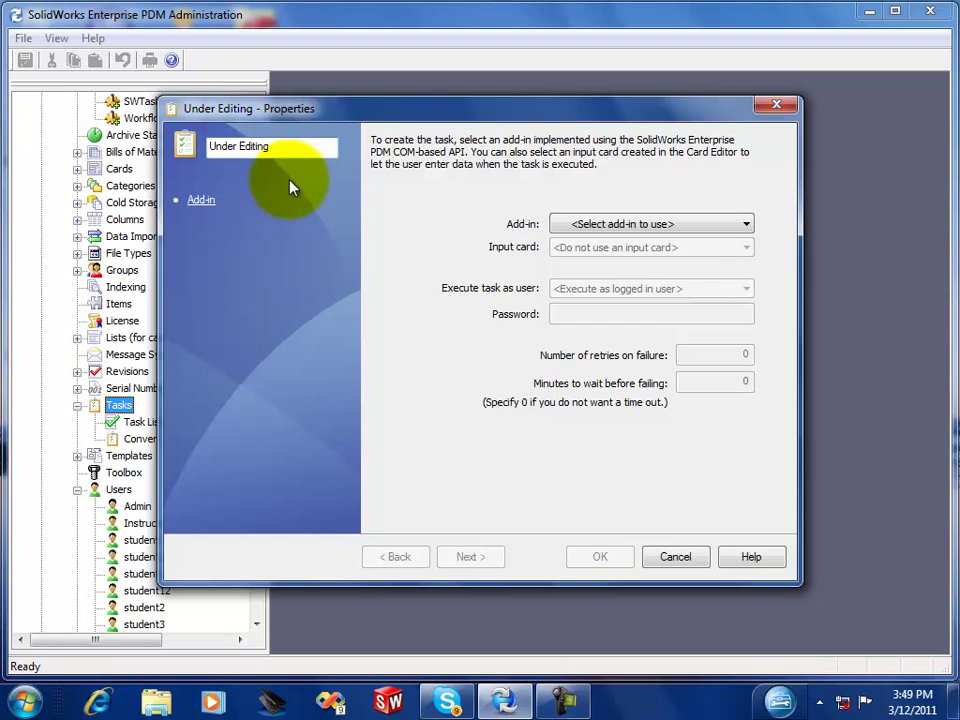
left_click(747, 226)
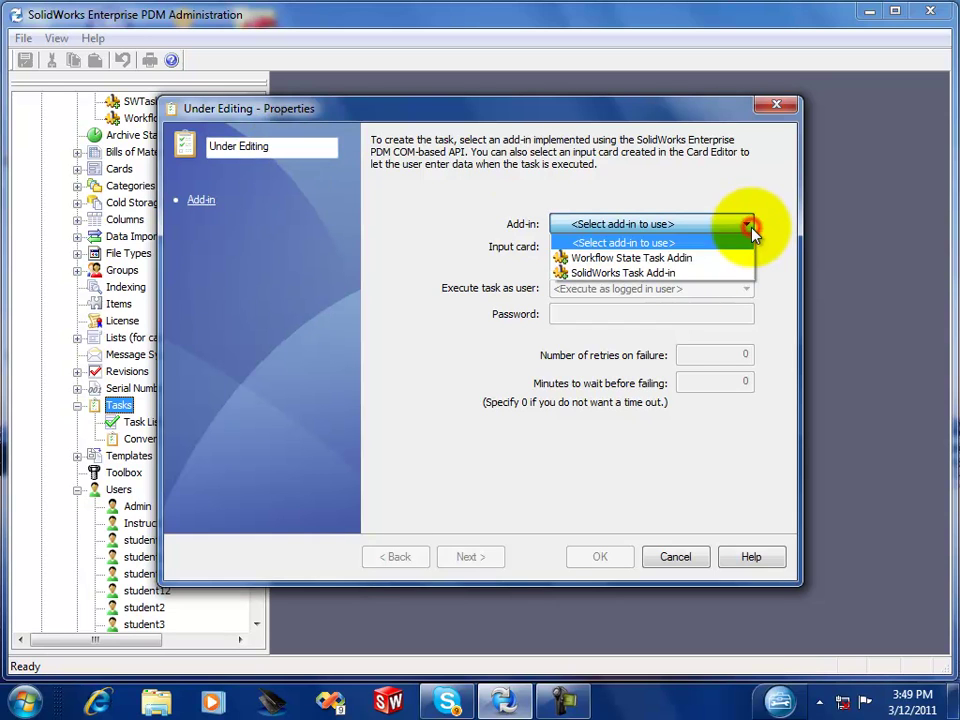
left_click(698, 259)
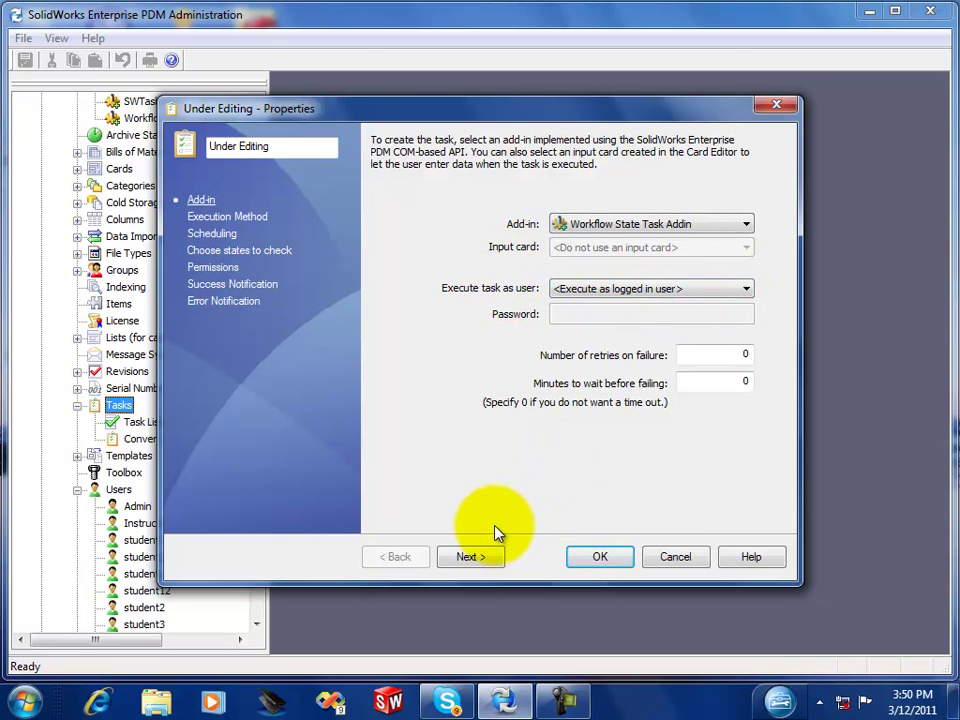
Tick the single listed computer under 'Computers supporting the task' and advance to Scheduling.
left_click(483, 562)
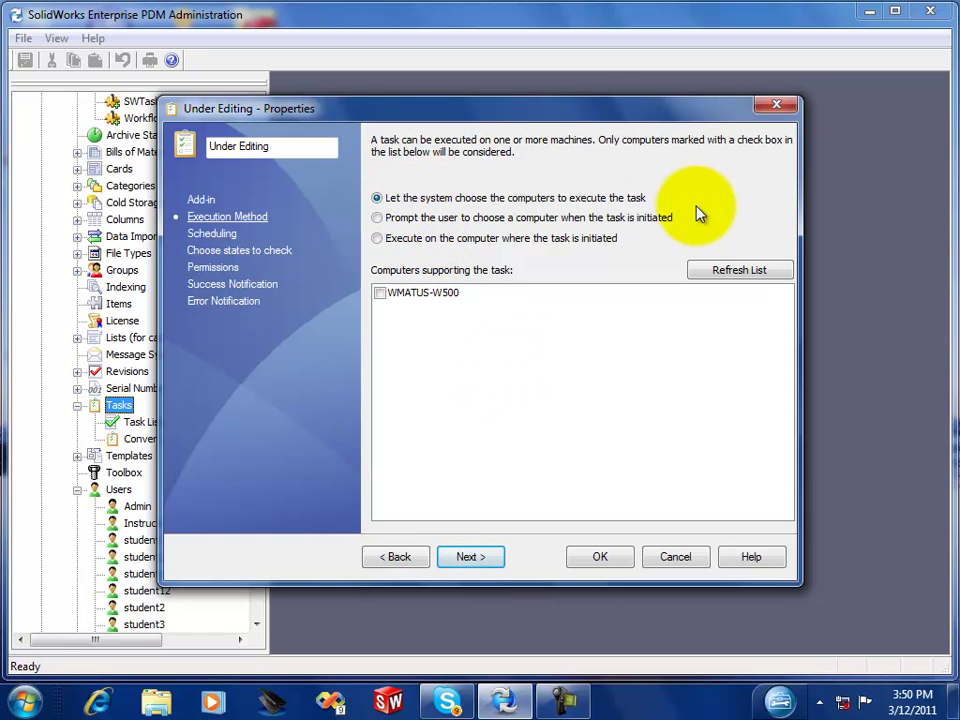
left_click(380, 293)
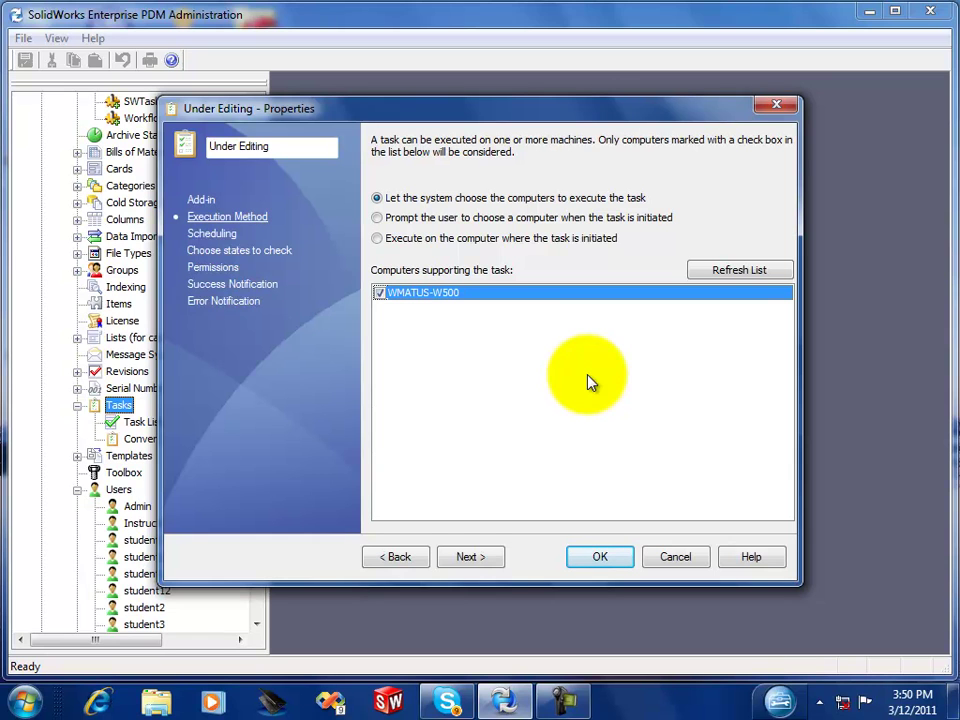
left_click(480, 561)
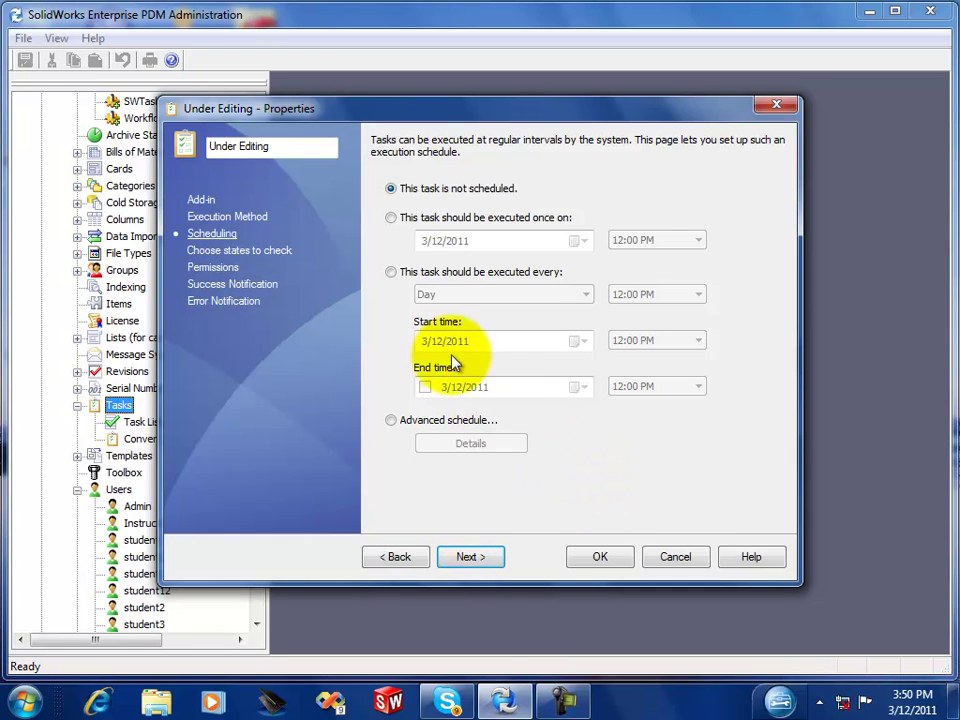
Choose 'This task should be executed every:' Day with a 04:00 PM start time.
left_click(392, 275)
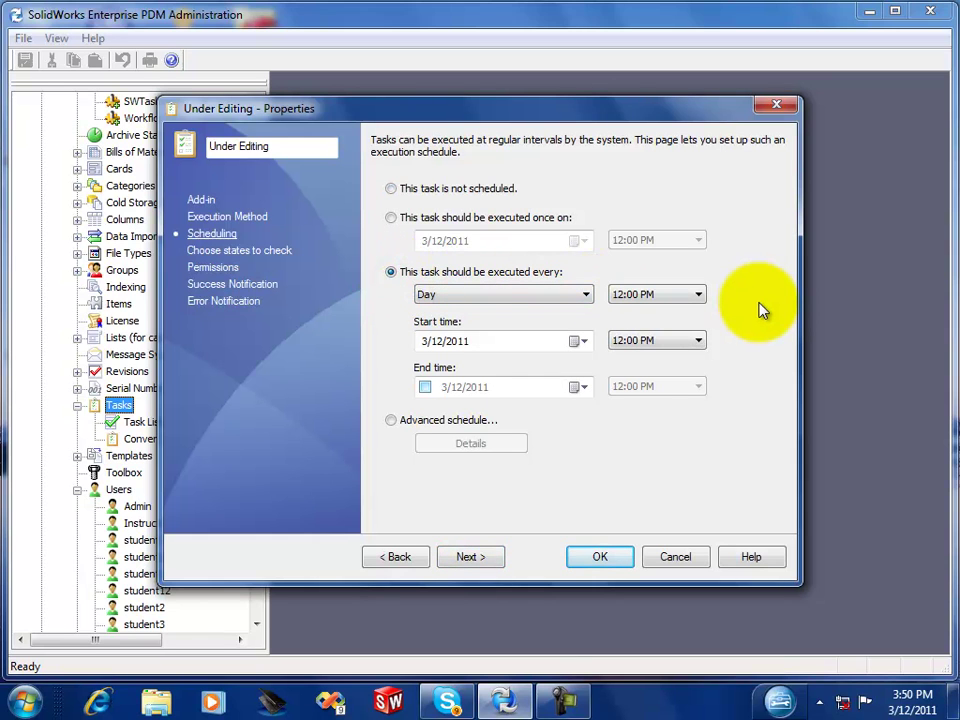
left_click(698, 341)
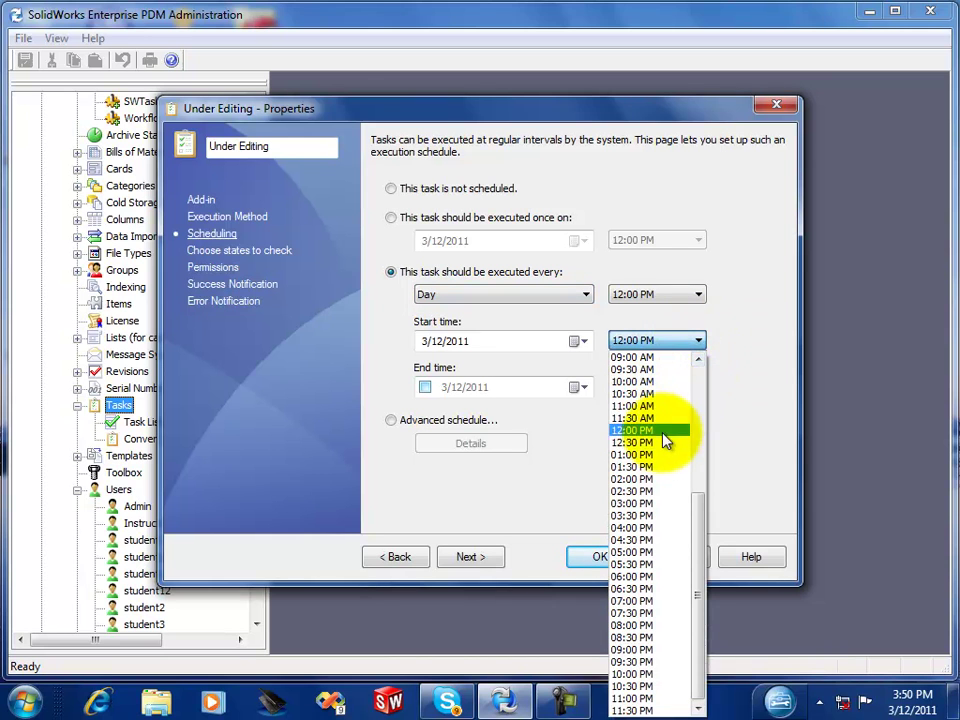
left_click(632, 528)
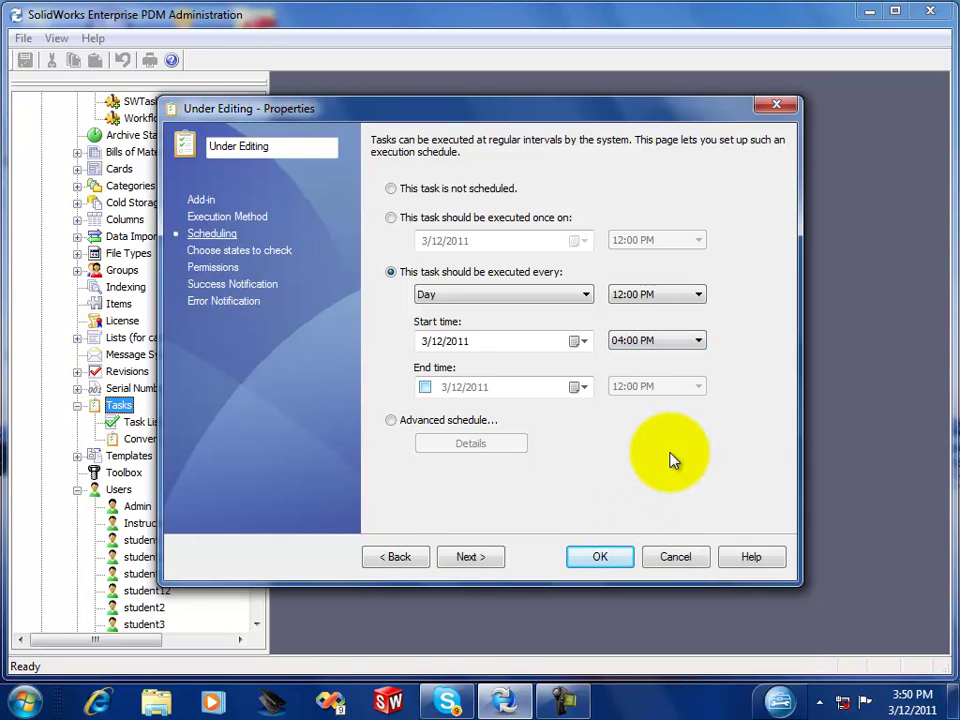
Keep the Training workflow, select the Under Editing state, and set days in state to 1.
left_click(488, 561)
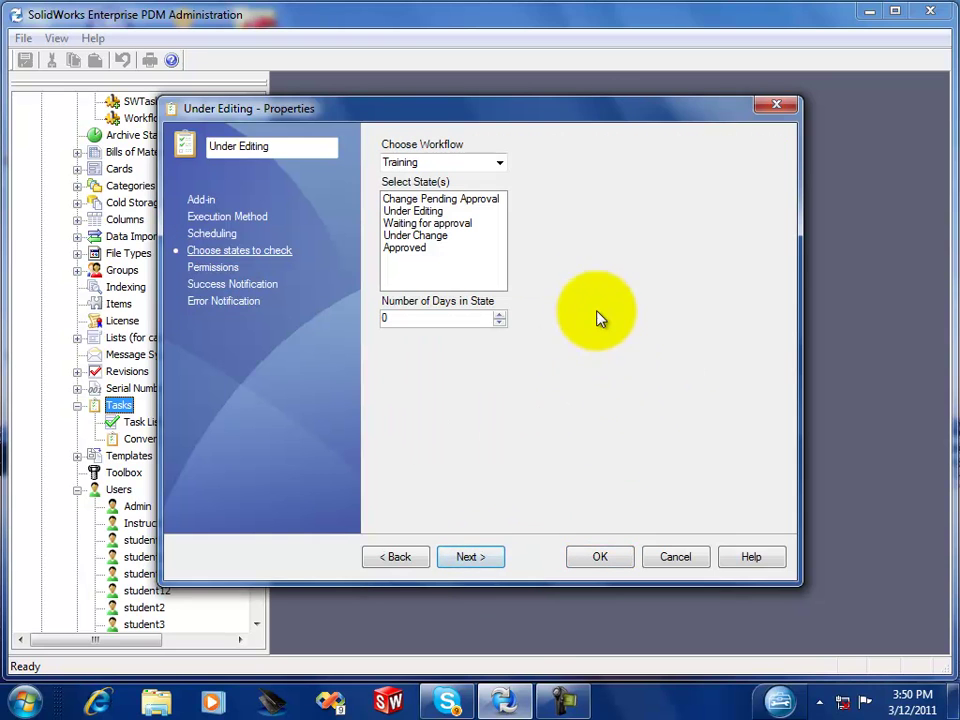
left_click(499, 163)
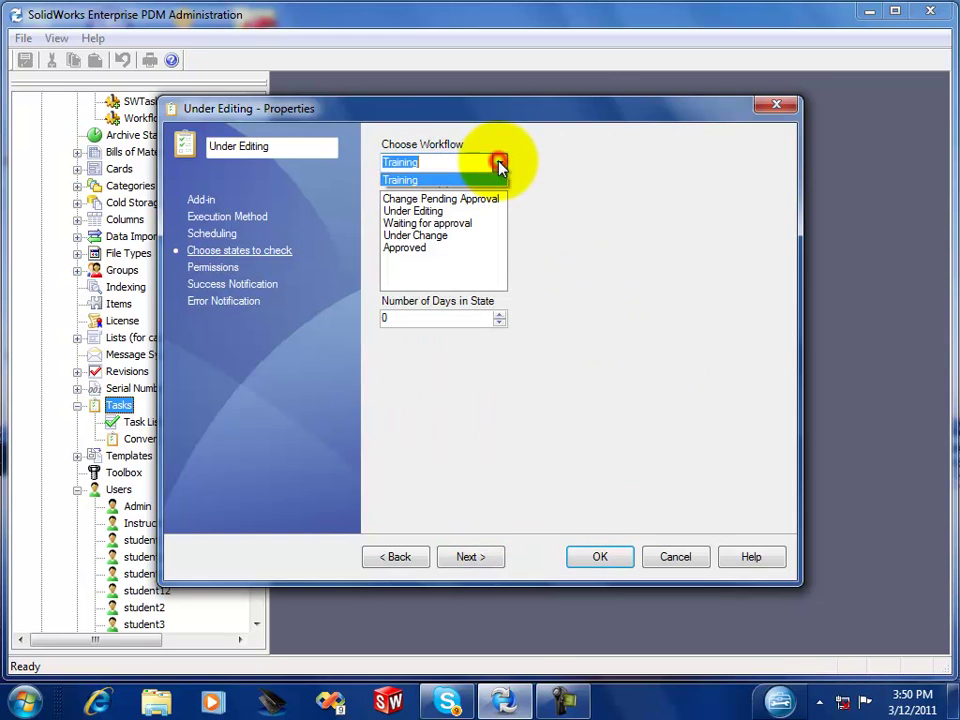
left_click(420, 165)
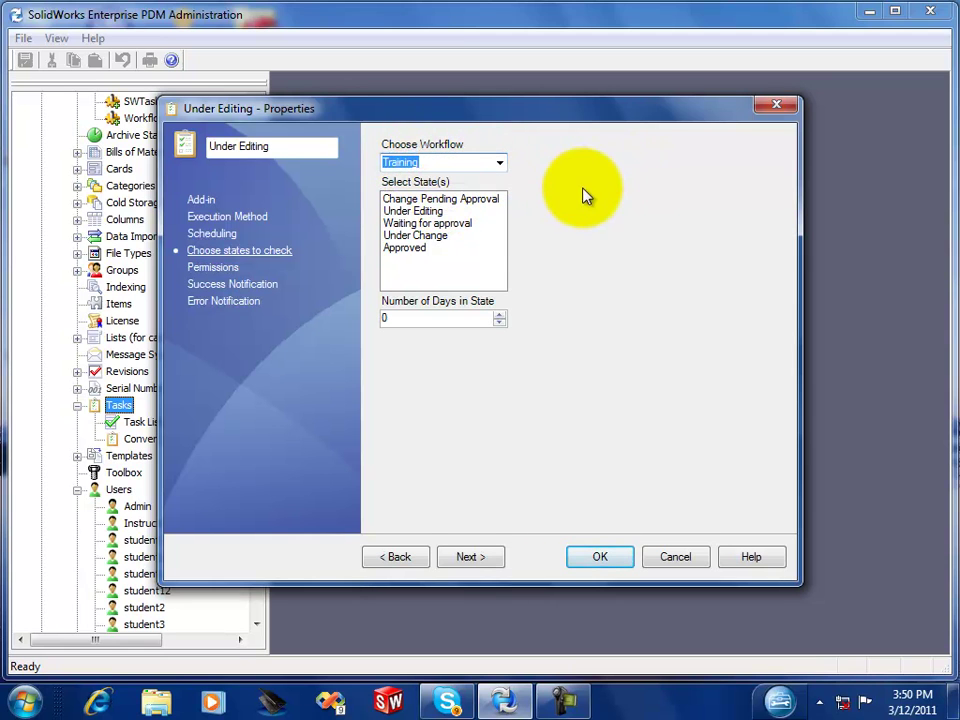
left_click(430, 212)
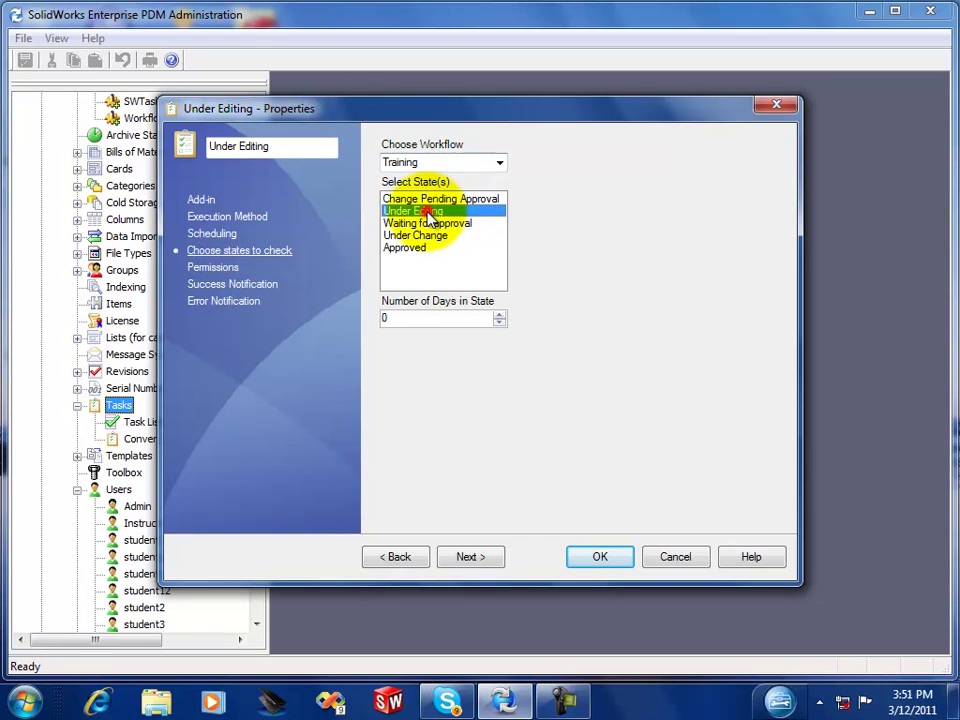
left_click(499, 316)
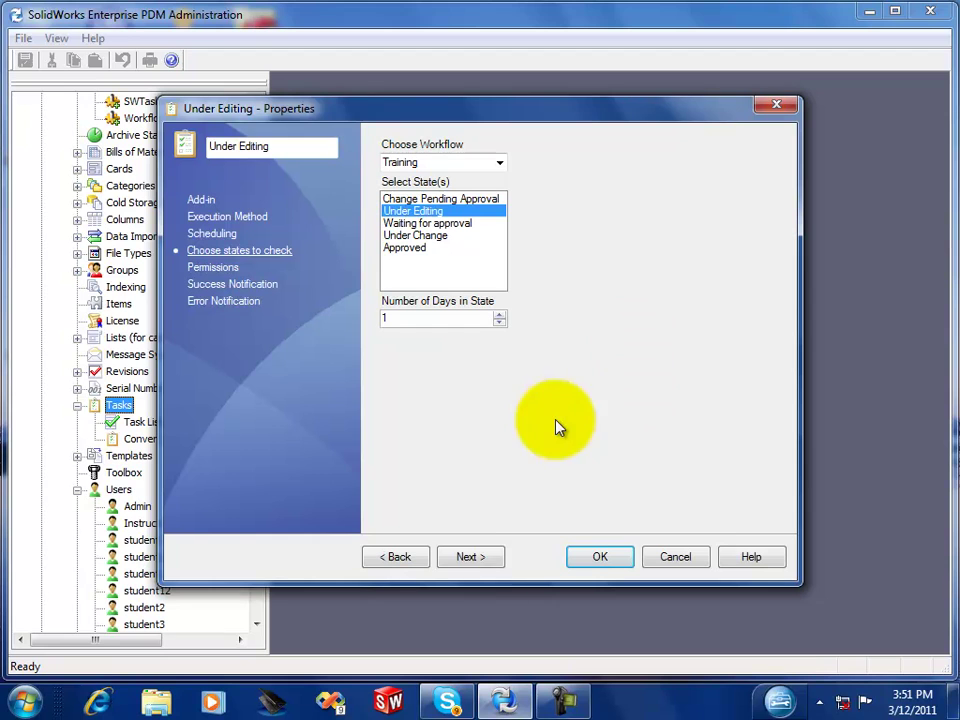
Permit the Instructors and Students groups to start the task on the Groups tab.
left_click(472, 557)
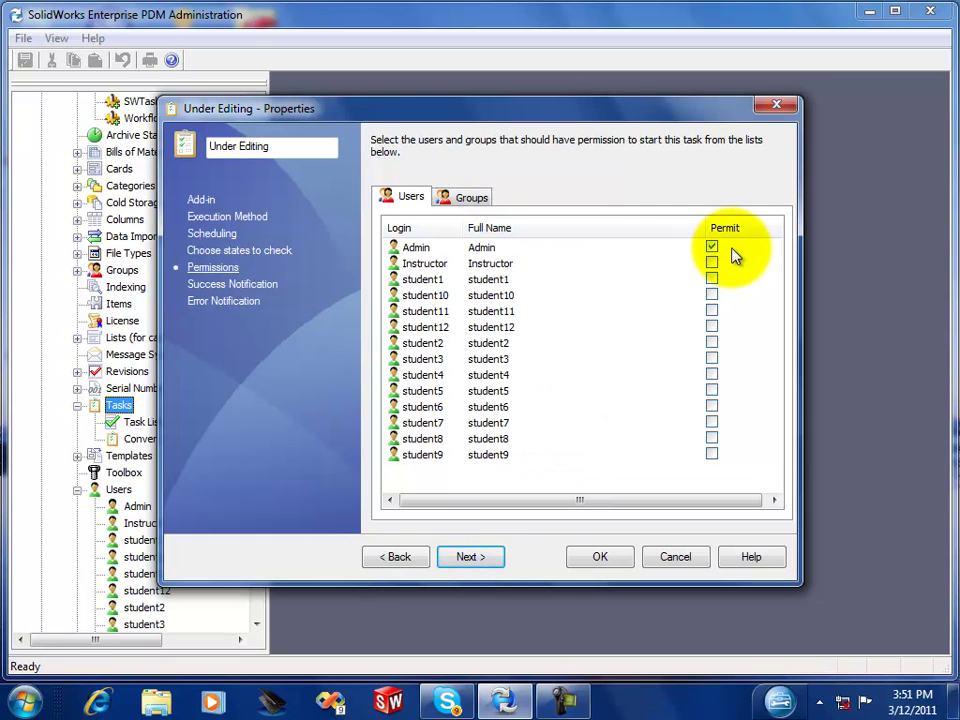
left_click(476, 200)
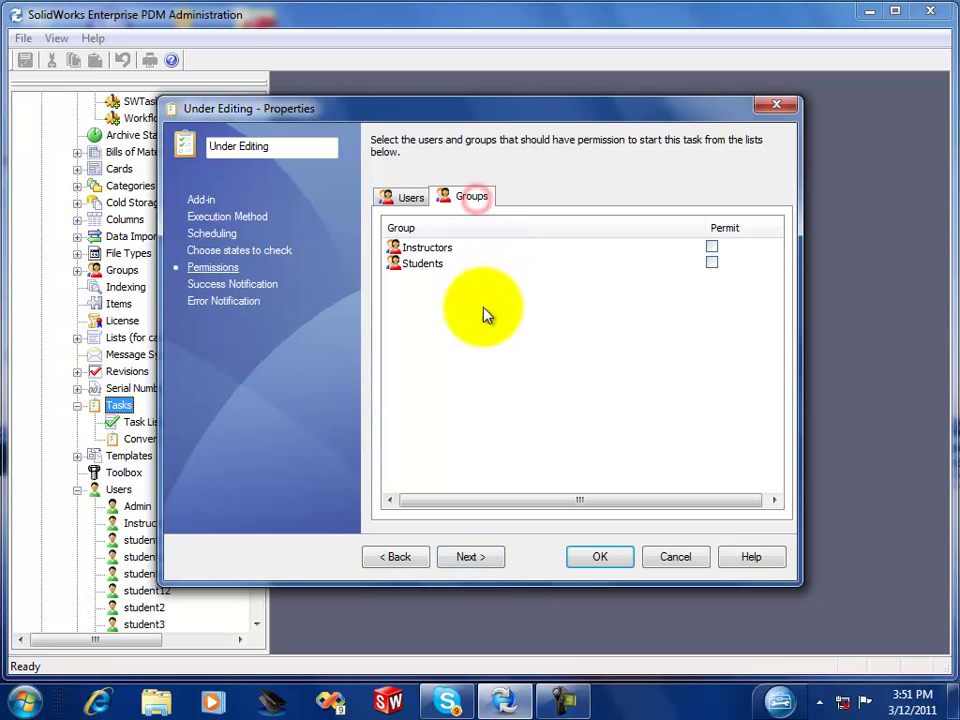
left_click_drag(482, 310, 418, 246)
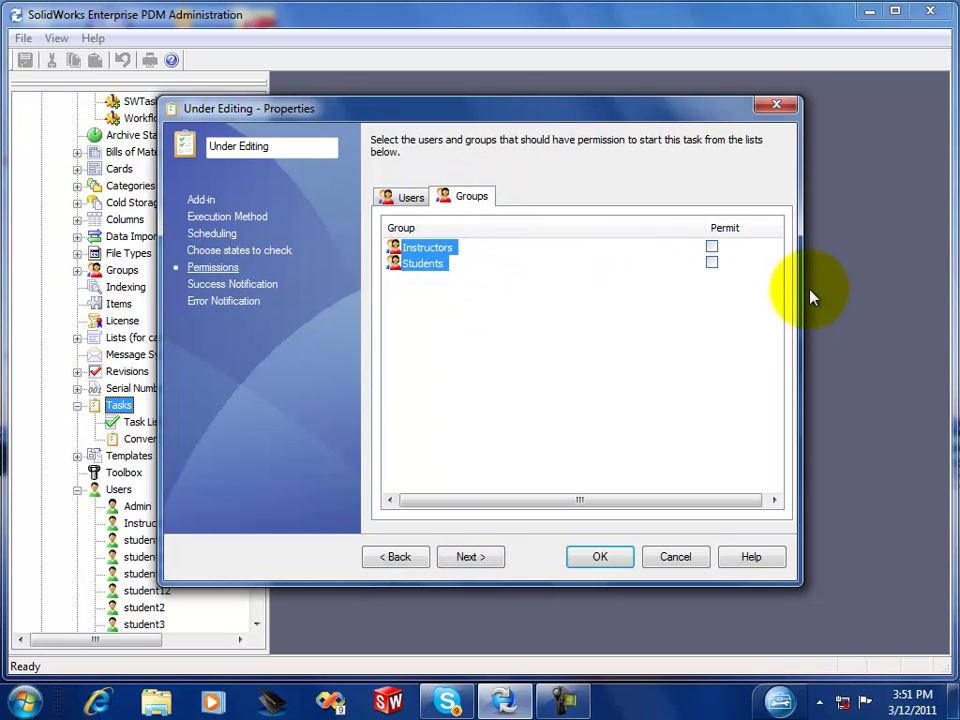
left_click(711, 247)
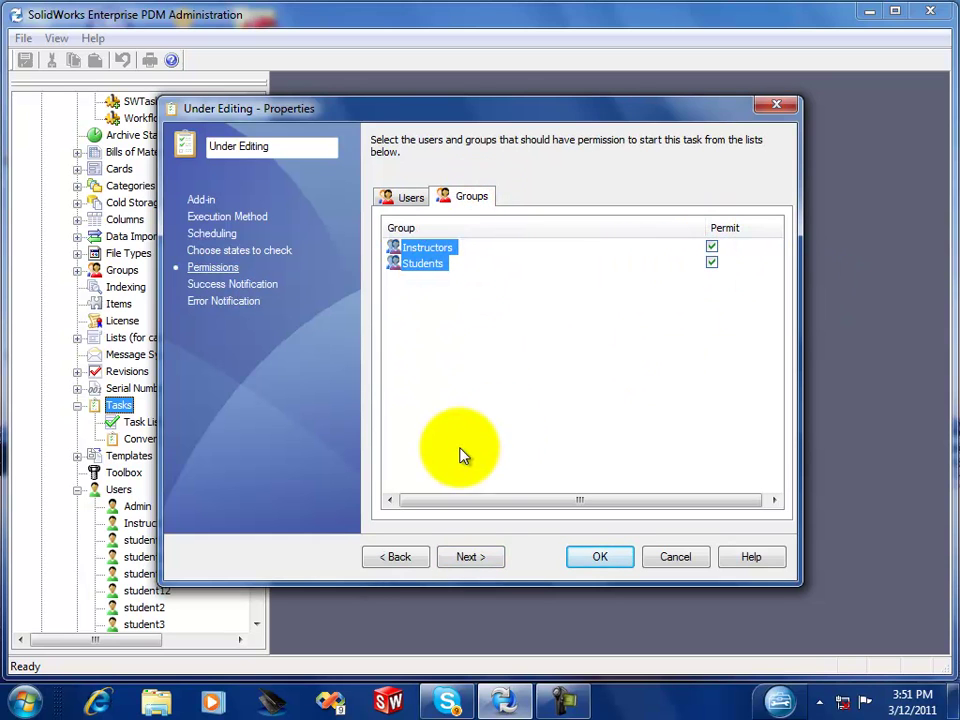
left_click(470, 558)
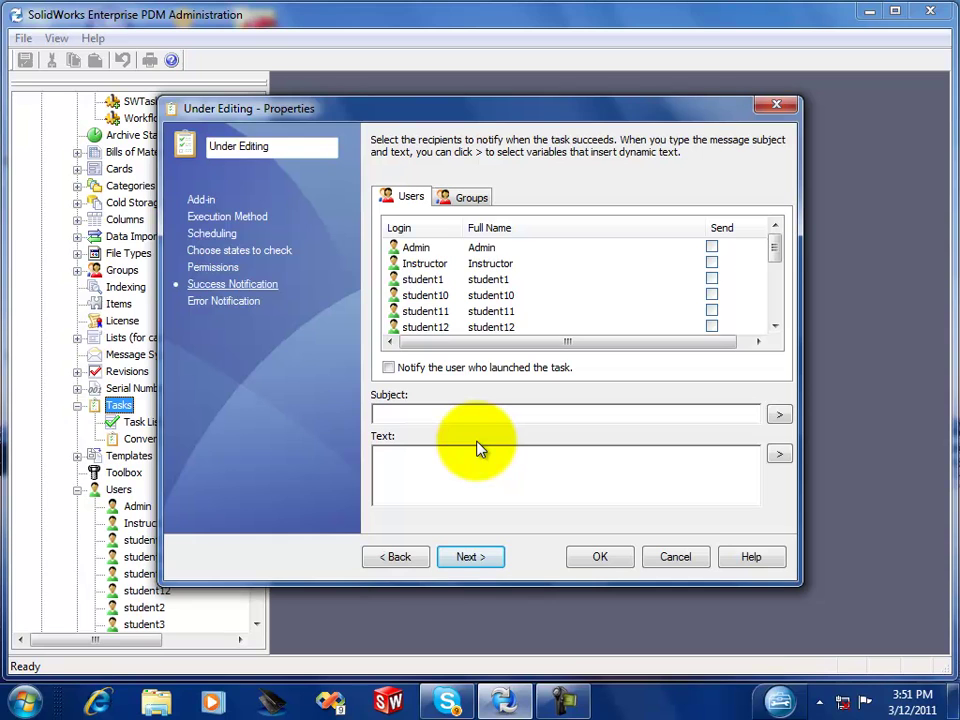
Enter subject 'Under Editing' and message 'The Following files have been in Under Editing for more than 1 day'.
left_click(433, 411)
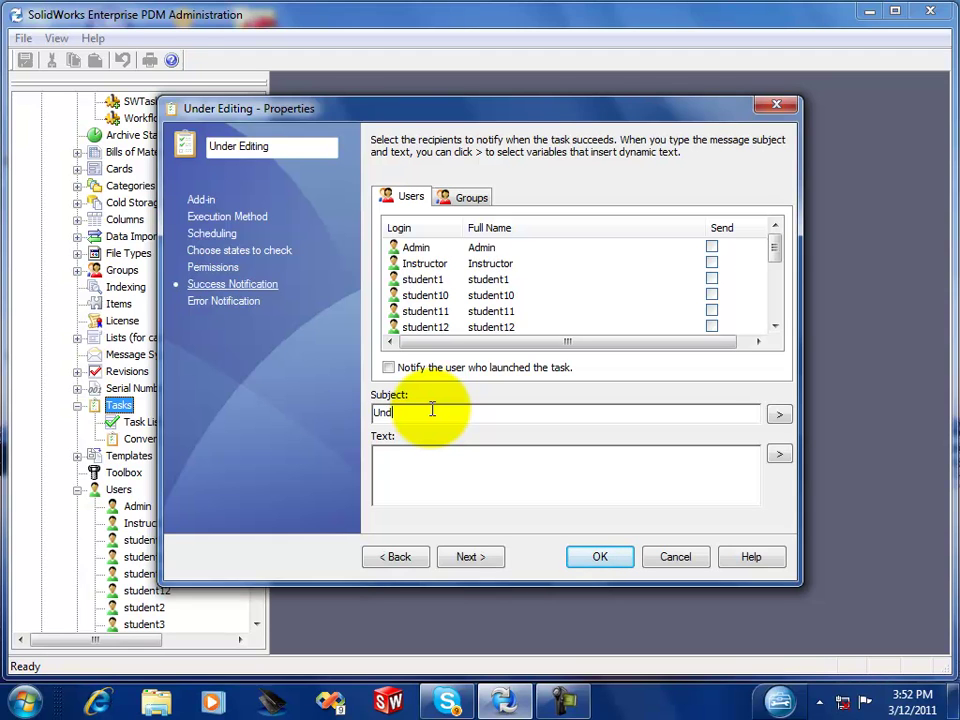
type("Editing")
key("BackSpace")
key("BackSpace")
key("BackSpace")
key("BackSpace")
left_click(420, 457)
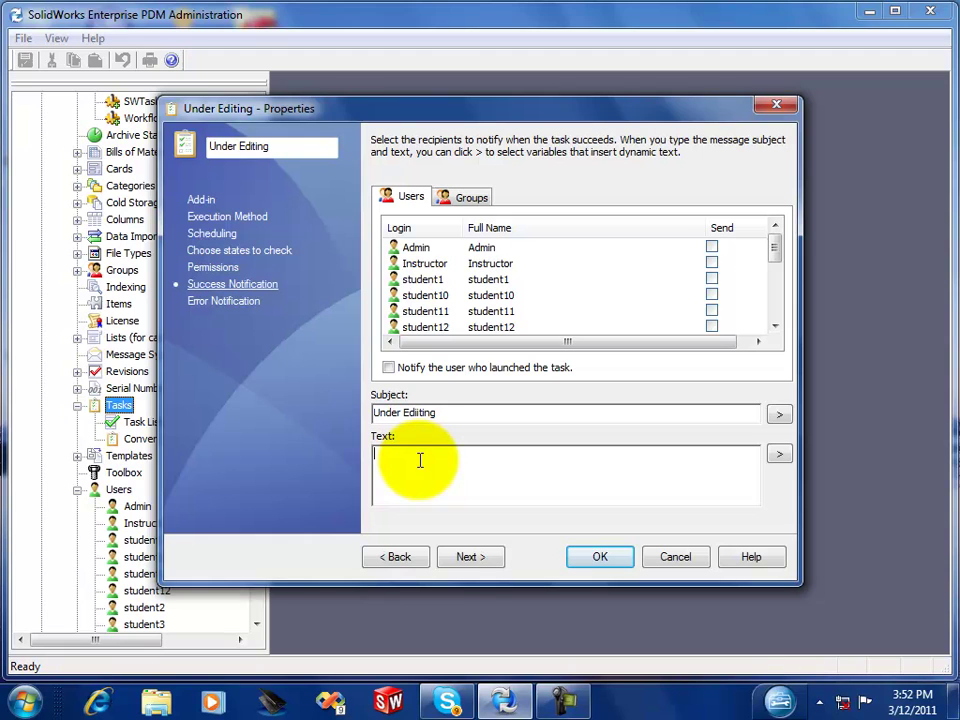
type("The Following ")
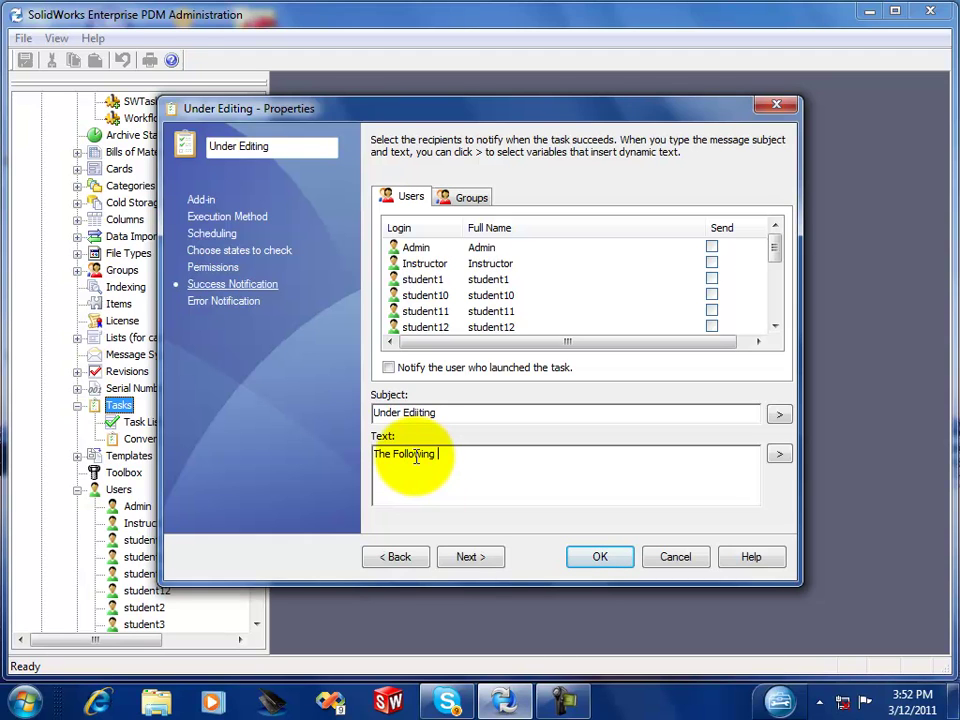
type("files have been in Un")
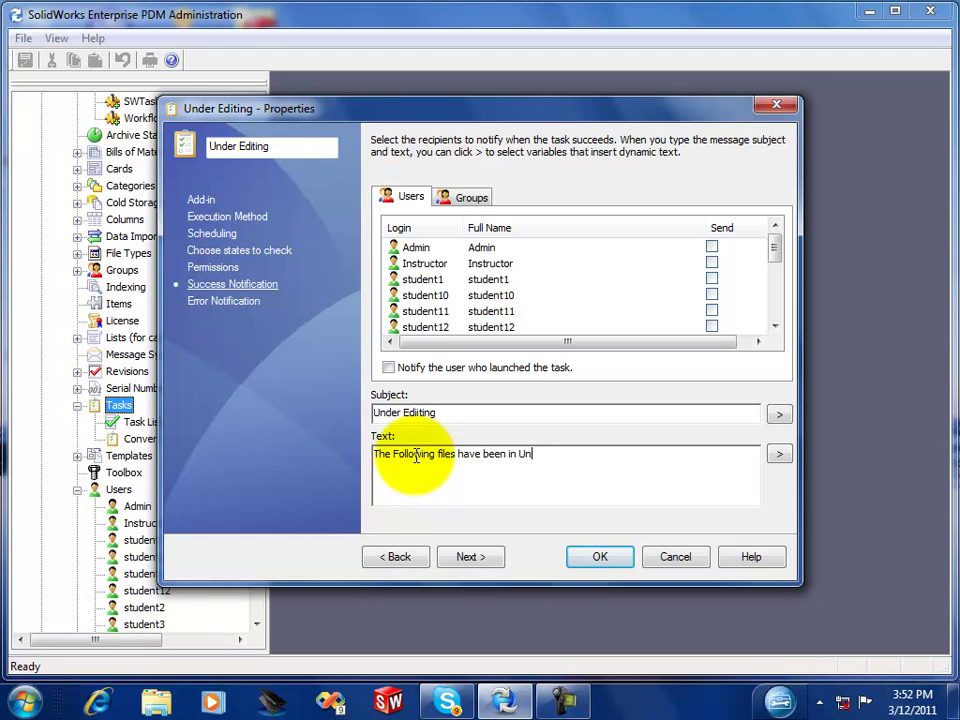
type("der Editing for")
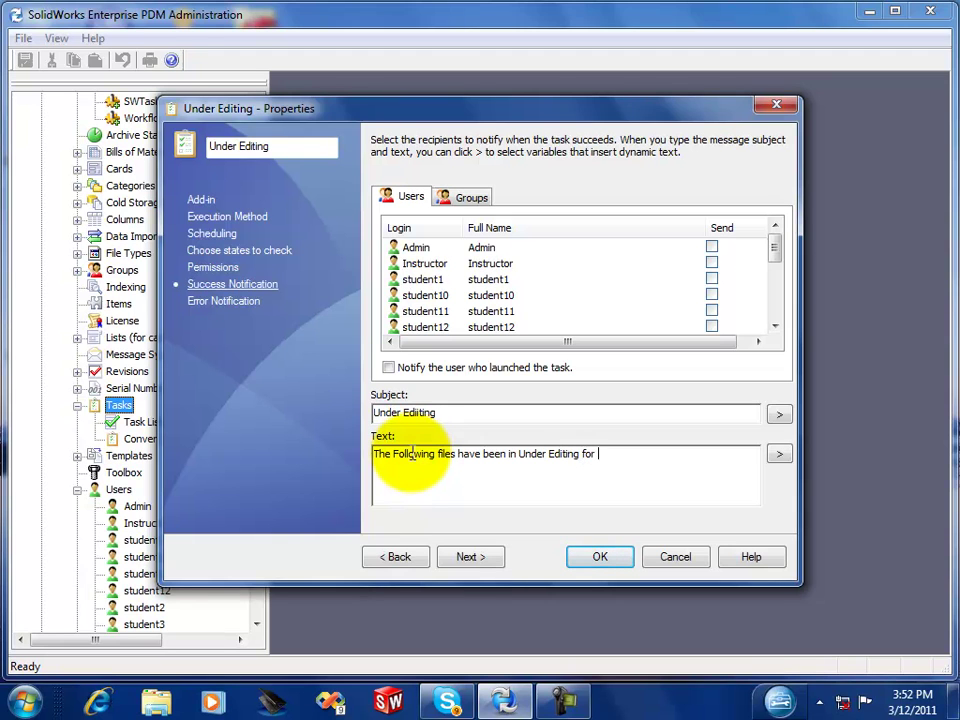
type(" more than ")
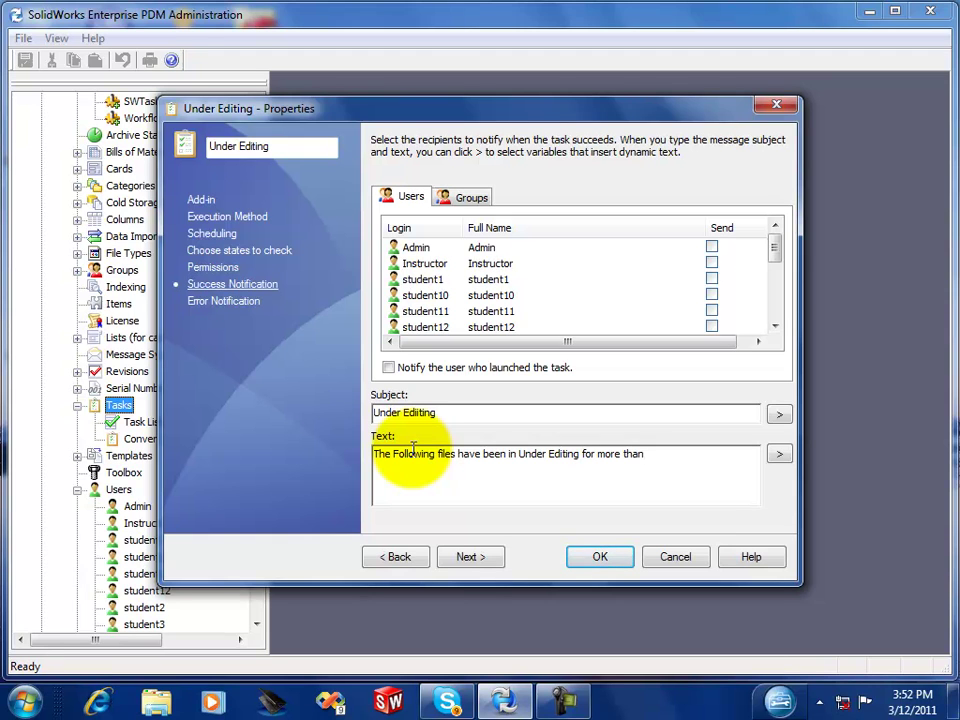
type("1 day.")
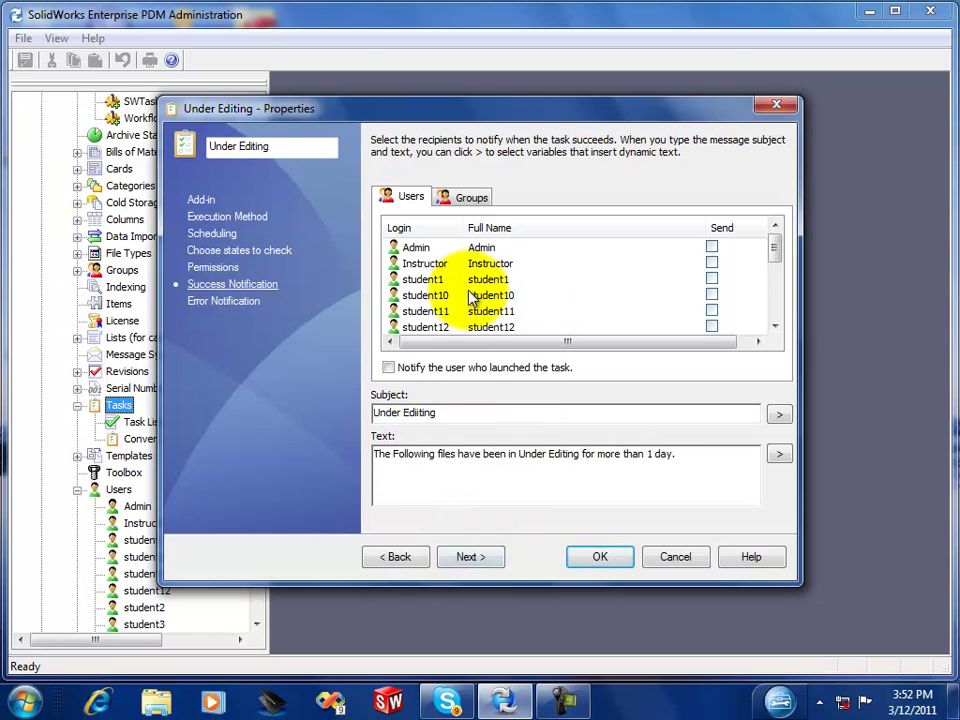
Send the Under Editing success notice to the Instructors and Students groups and to the Admin user.
left_click(473, 199)
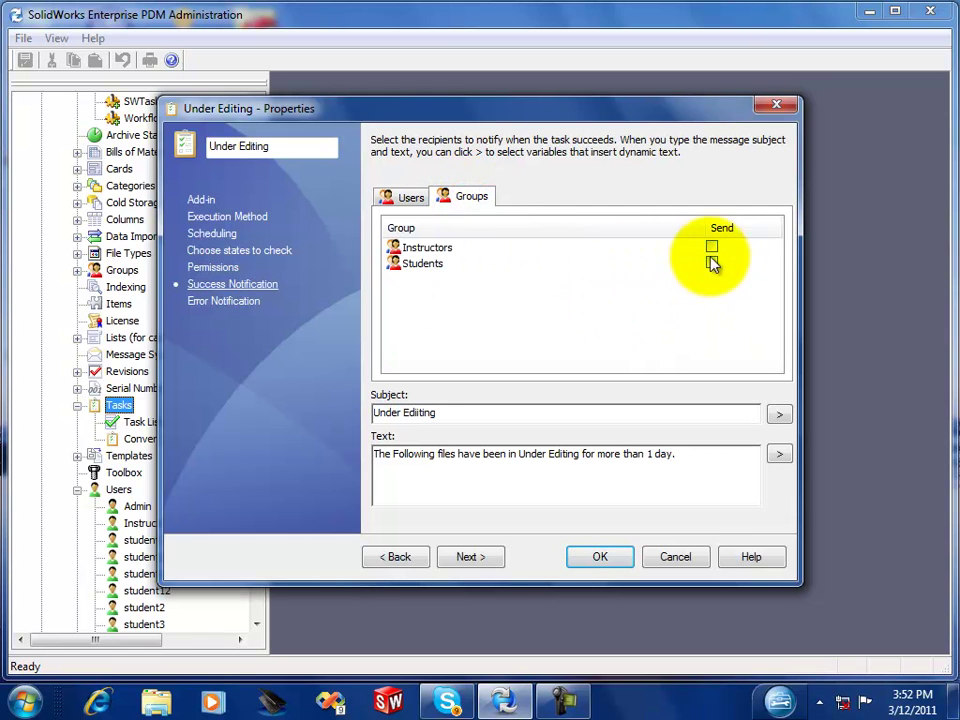
mouse_move(480, 289)
left_mouse_down()
mouse_move(435, 270)
mouse_move(462, 285)
left_mouse_up()
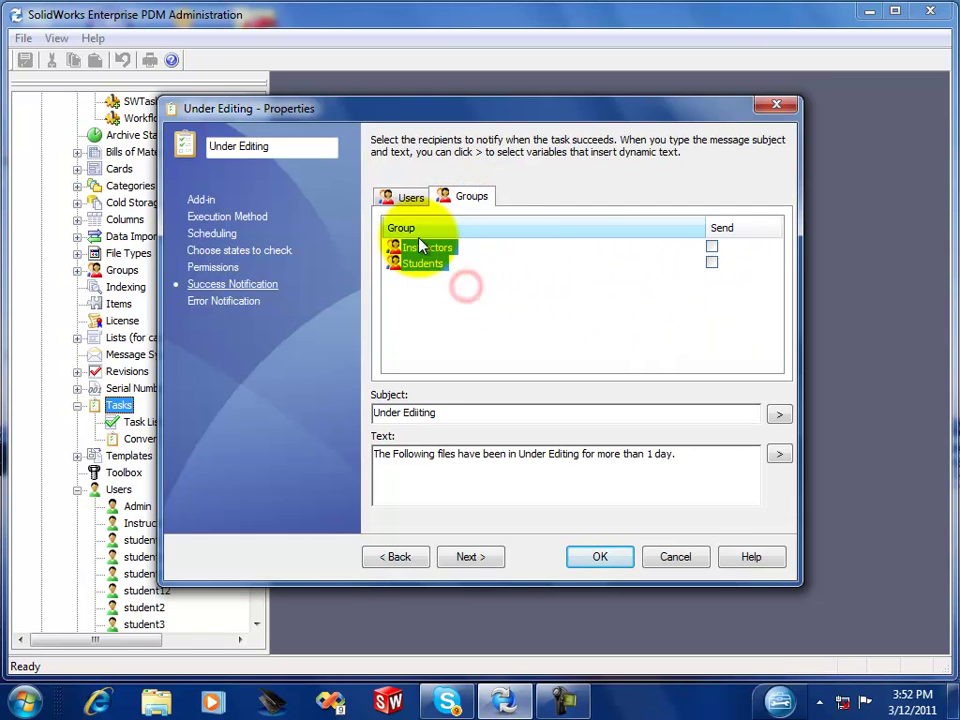
left_click(712, 247)
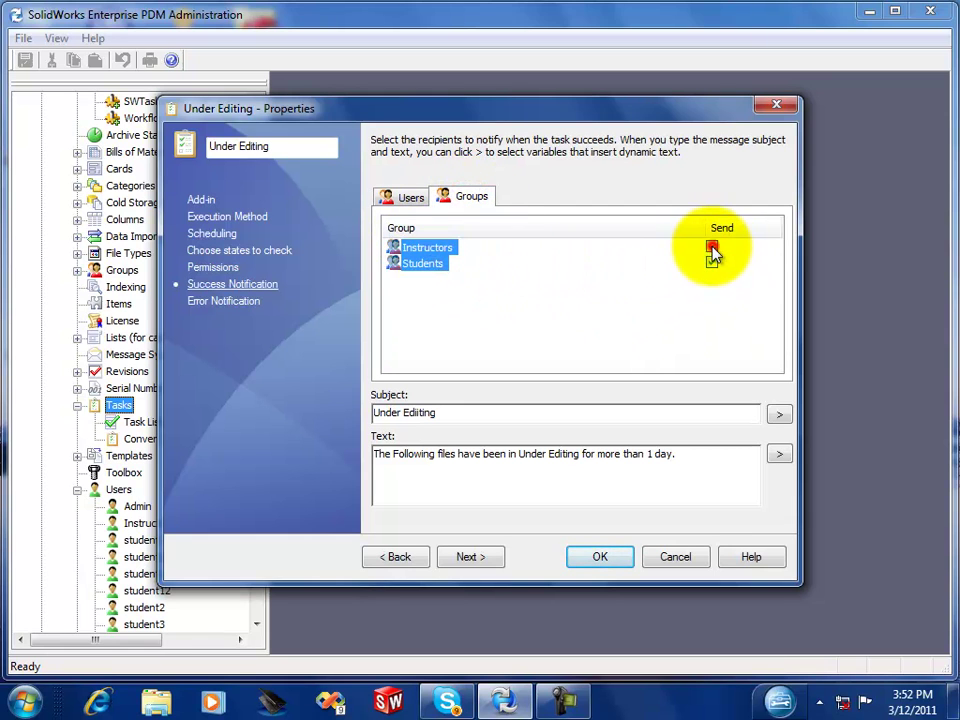
left_click(415, 198)
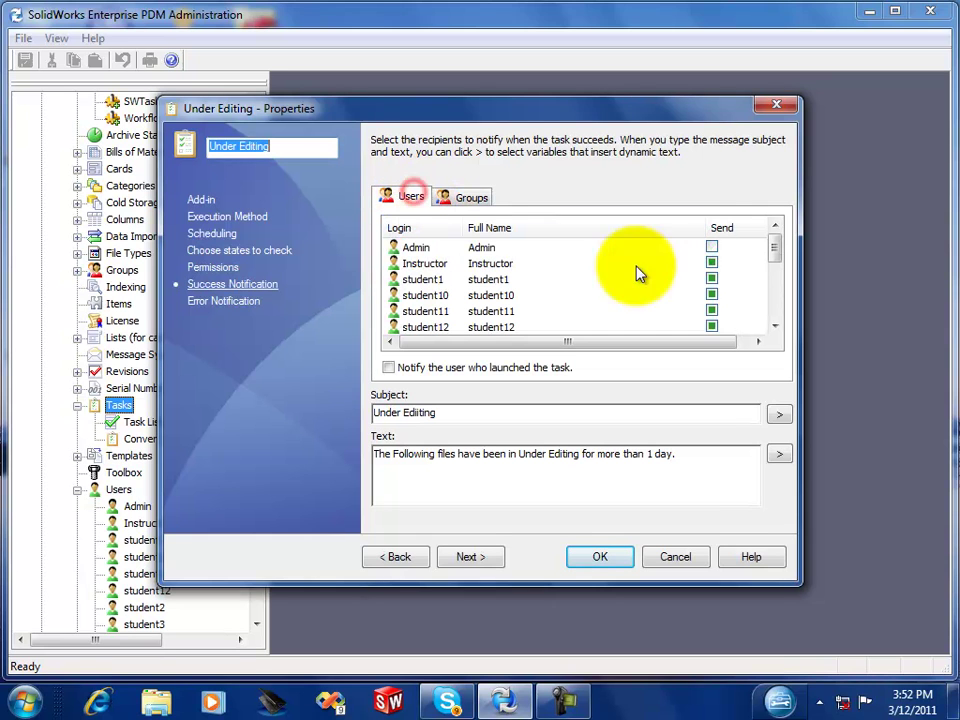
left_click(712, 247)
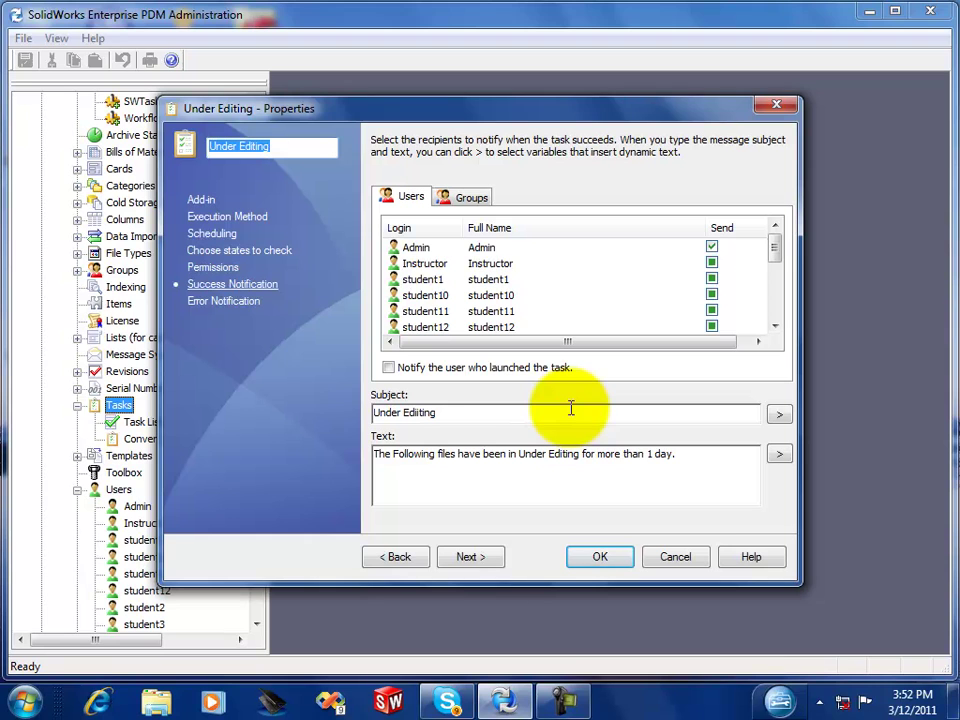
left_click(484, 565)
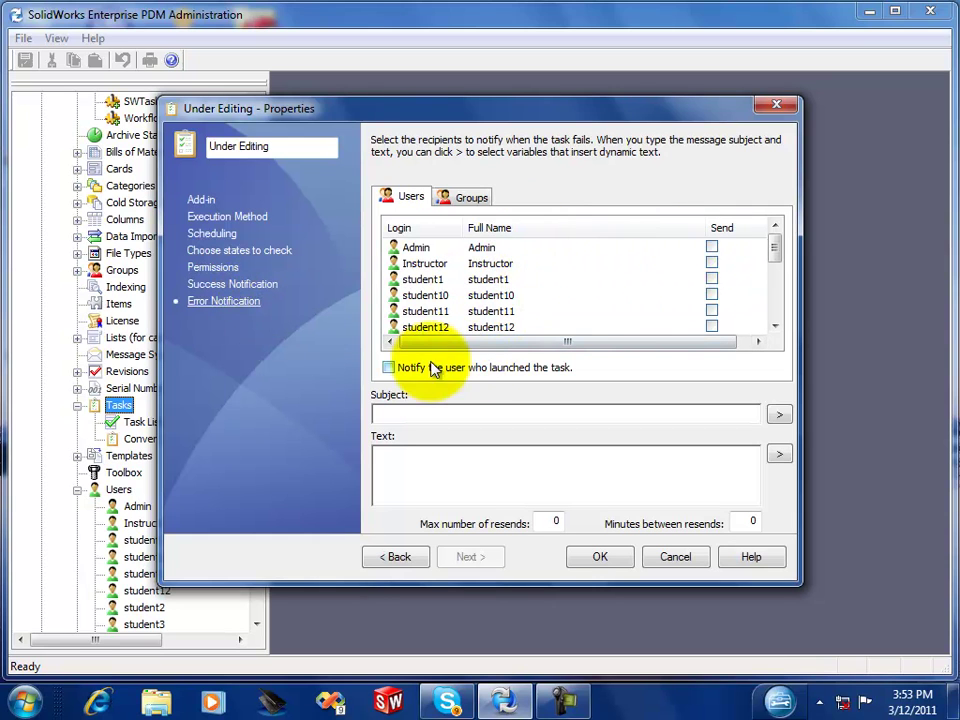
Notify the launching user on errors and save the Under Editing task.
left_click(389, 368)
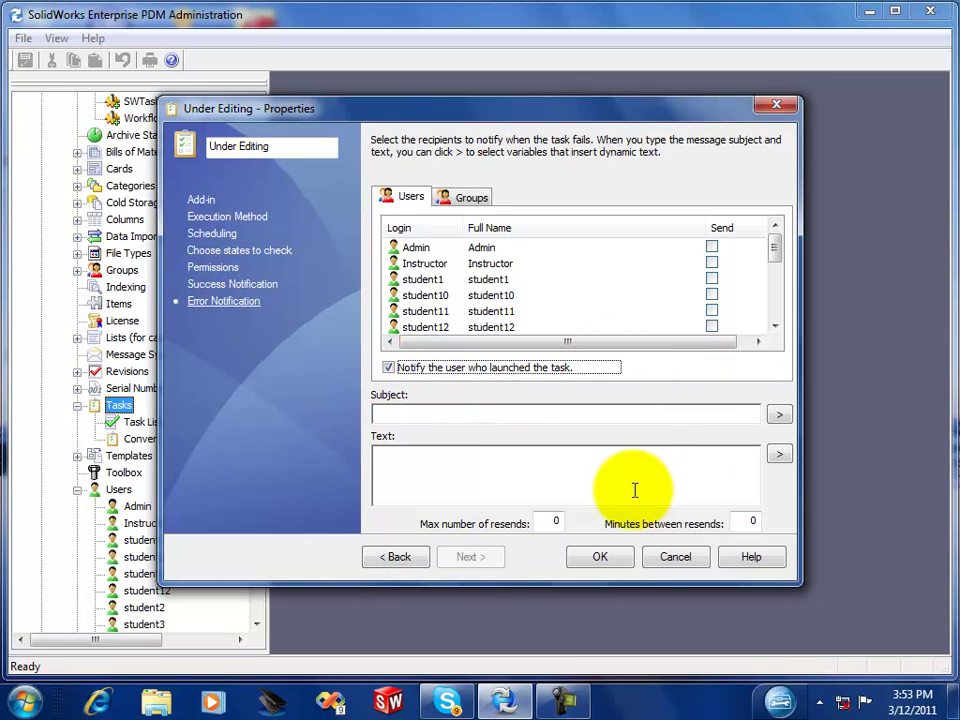
left_click(604, 558)
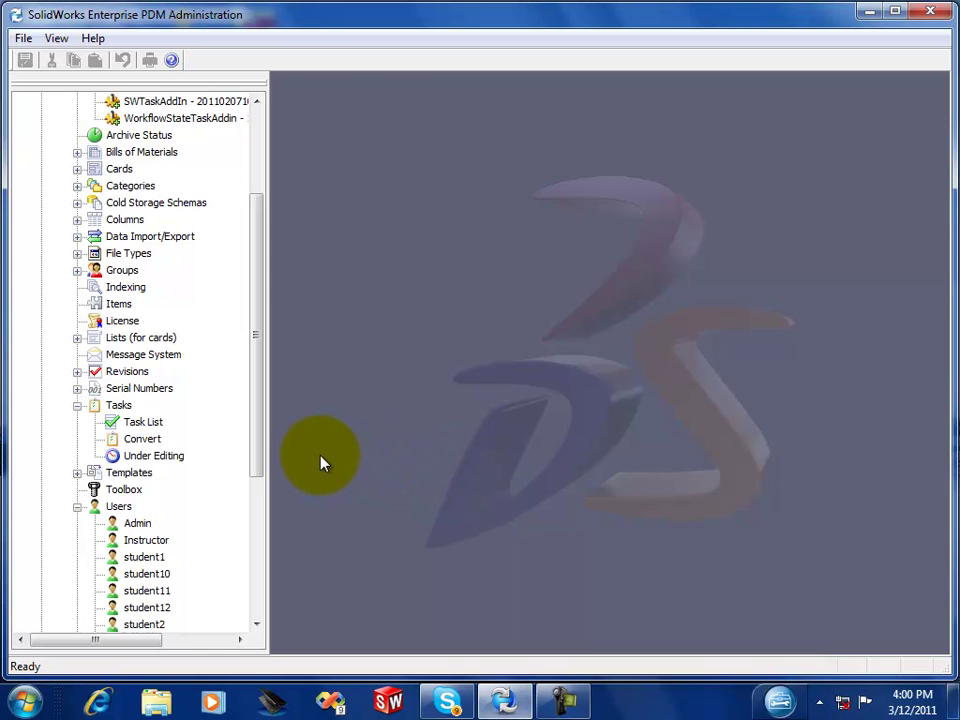
Open the Task List and review the completed Under Editing task's State Age Details.
double_click(121, 424)
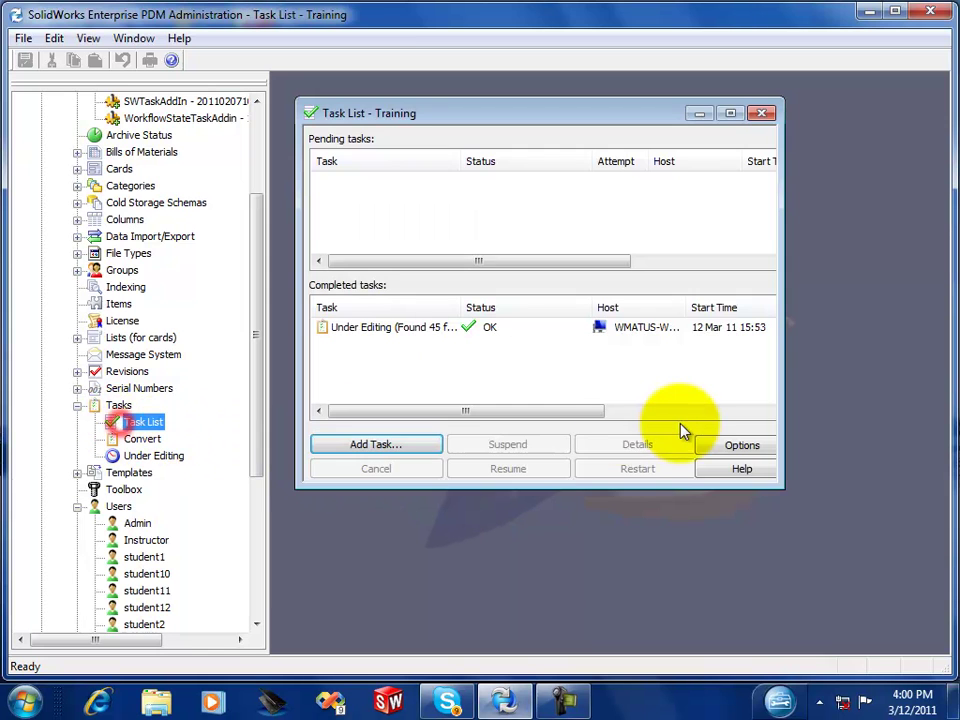
left_click(378, 332)
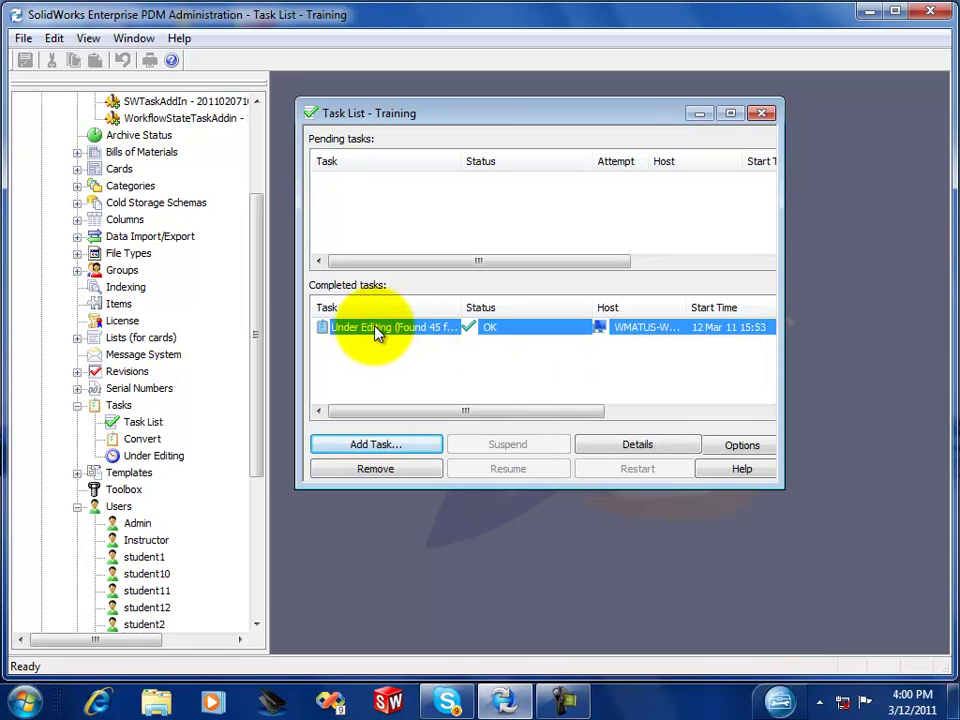
left_click_drag(462, 307, 553, 307)
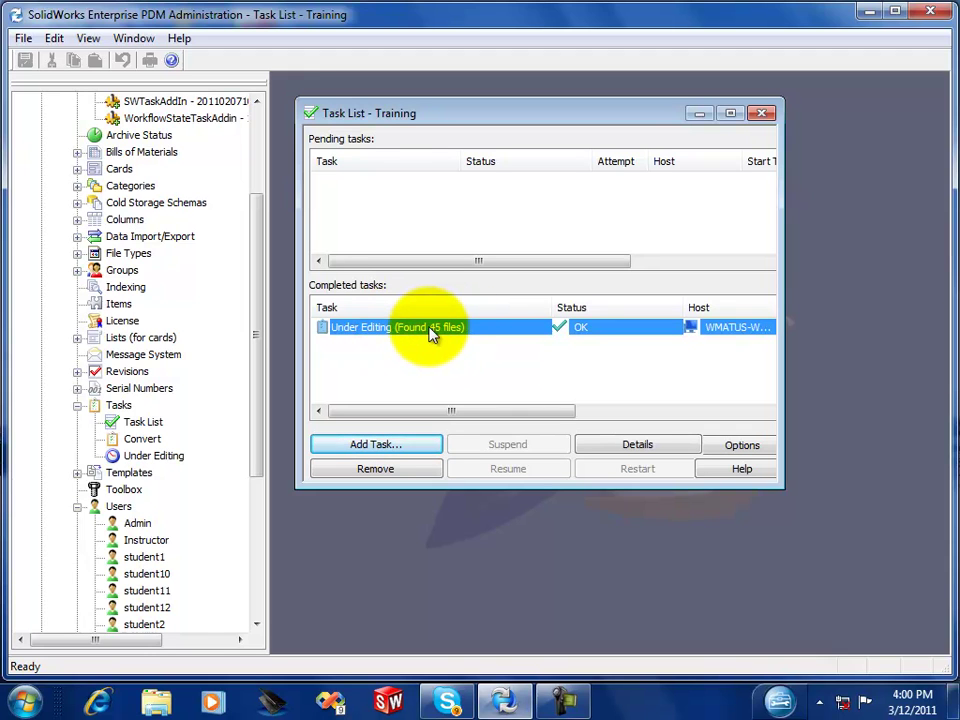
left_click(656, 448)
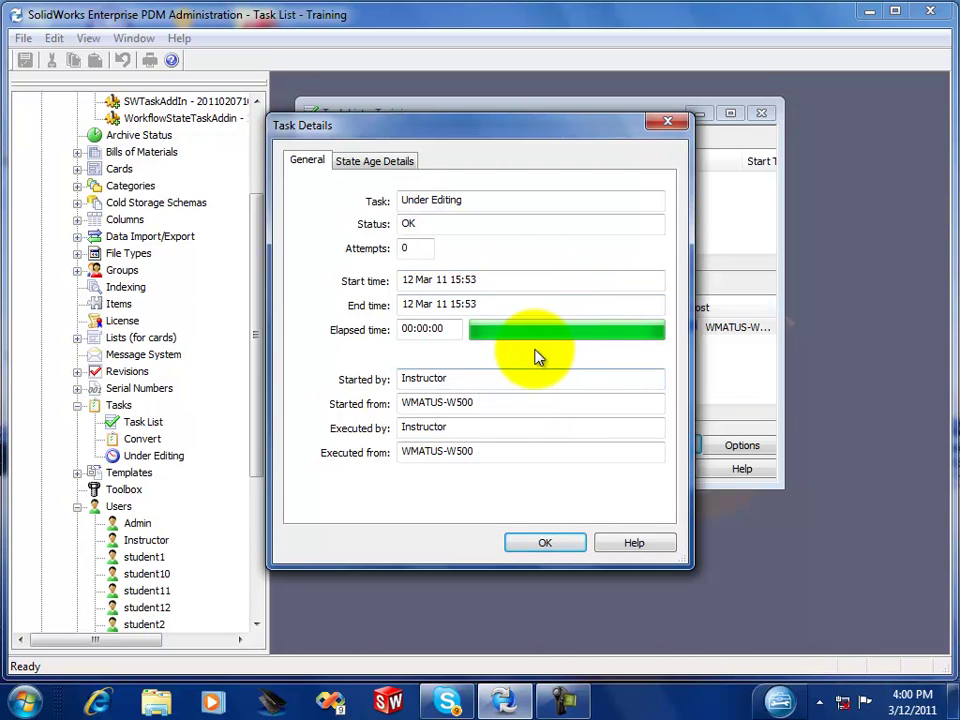
left_click(374, 166)
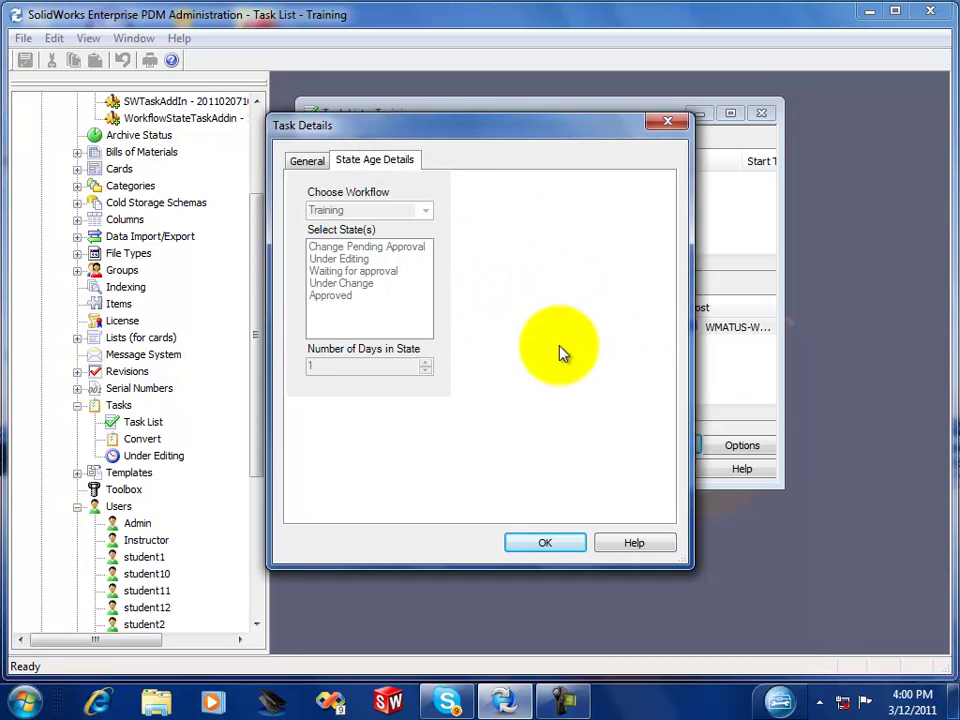
left_click(548, 543)
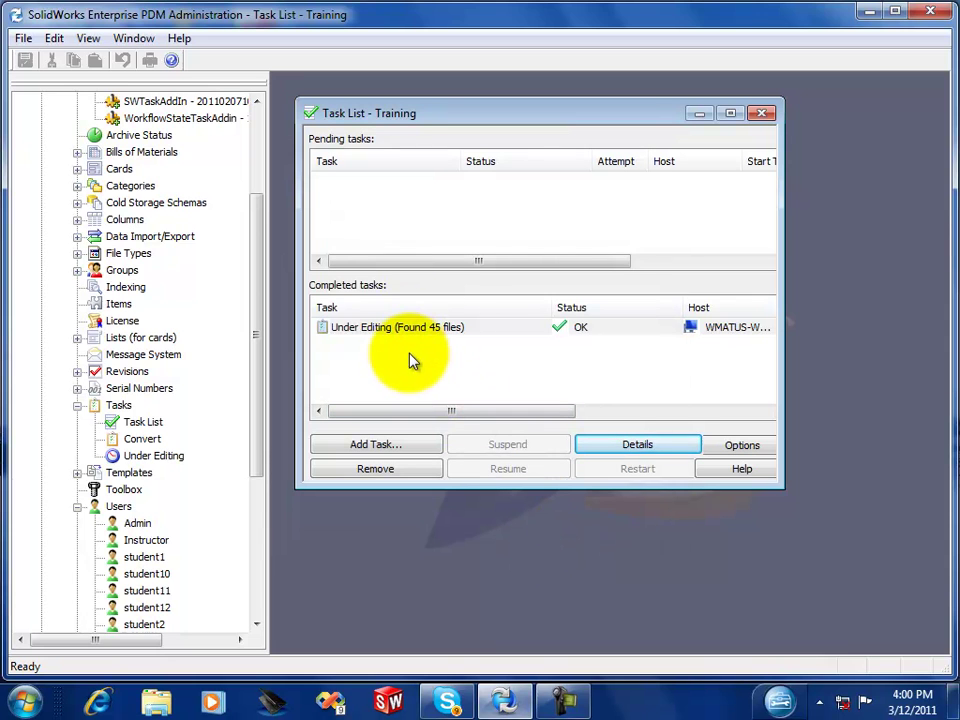
Remove the completed Under Editing entry and close the Task List.
left_click(362, 330)
left_click(384, 470)
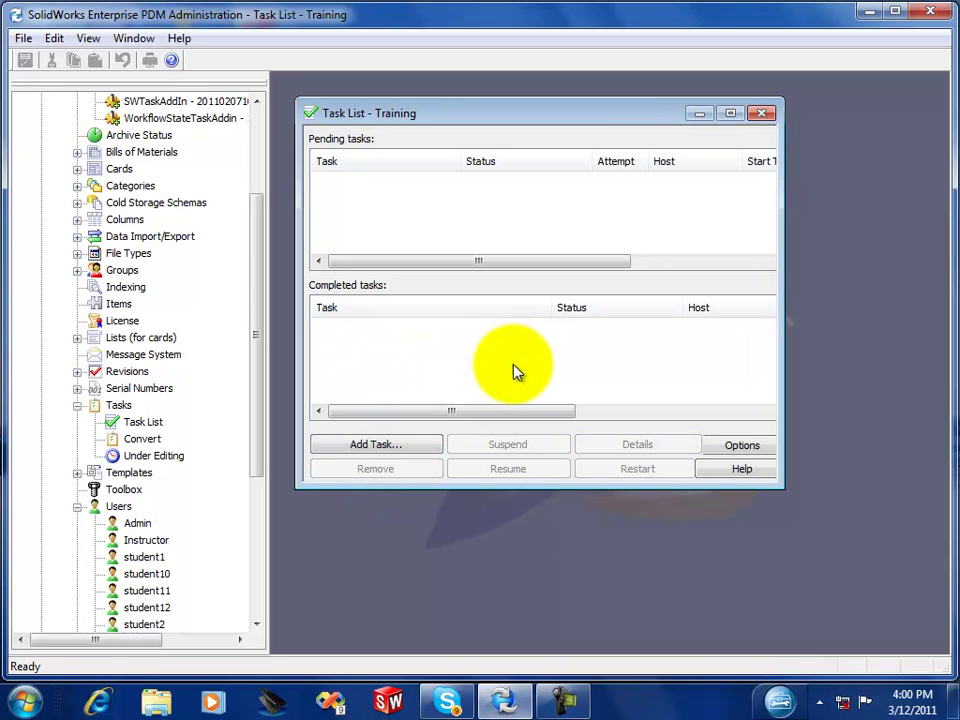
left_click(762, 116)
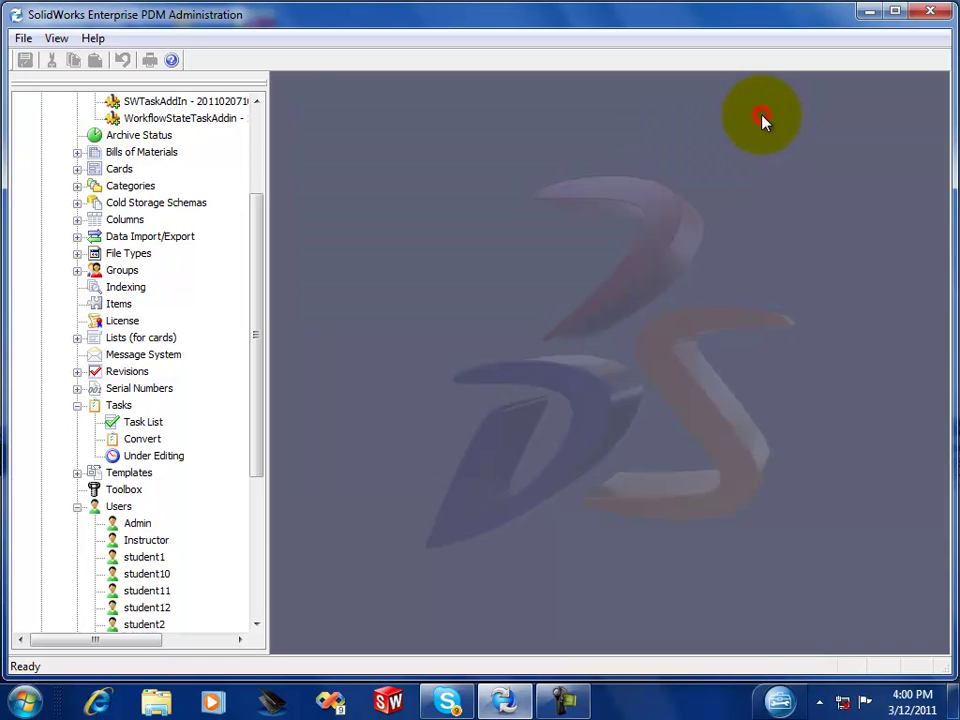
Open the Enterprise PDM notification full-screen and open A4.SLDDRW from its 45-file list.
left_click(820, 702)
left_click(864, 550)
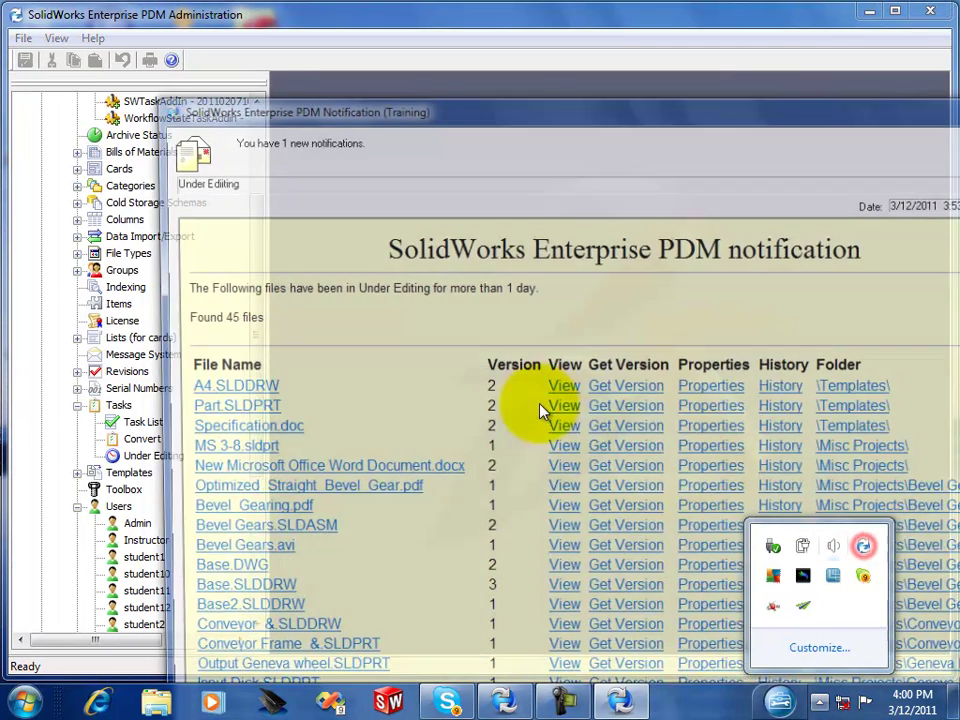
left_click_drag(687, 111, 553, 32)
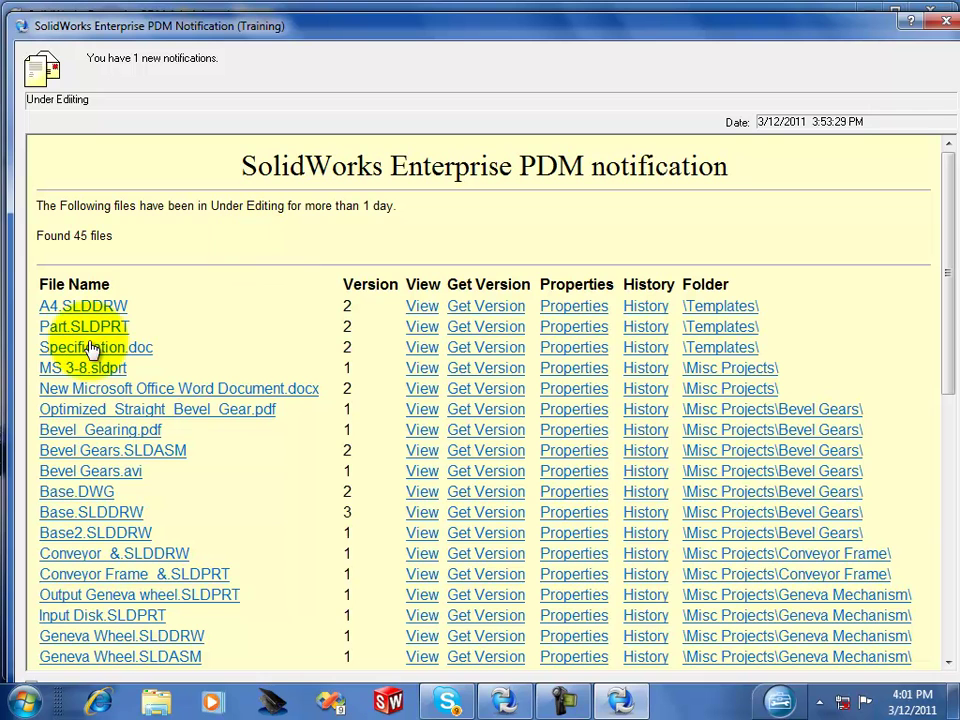
left_click(88, 308)
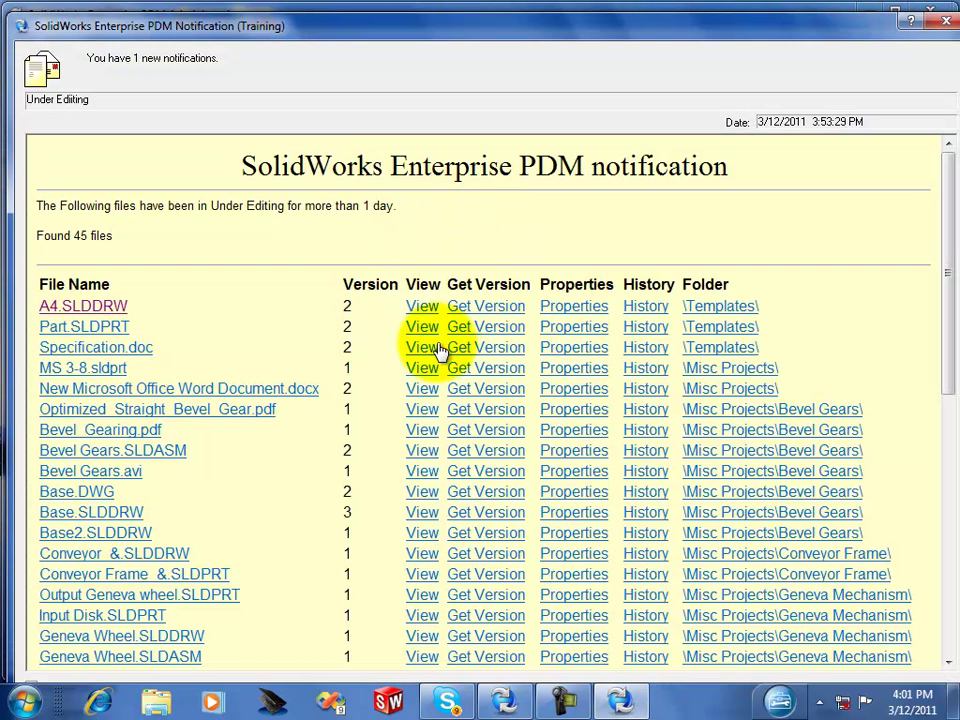
left_click(424, 305)
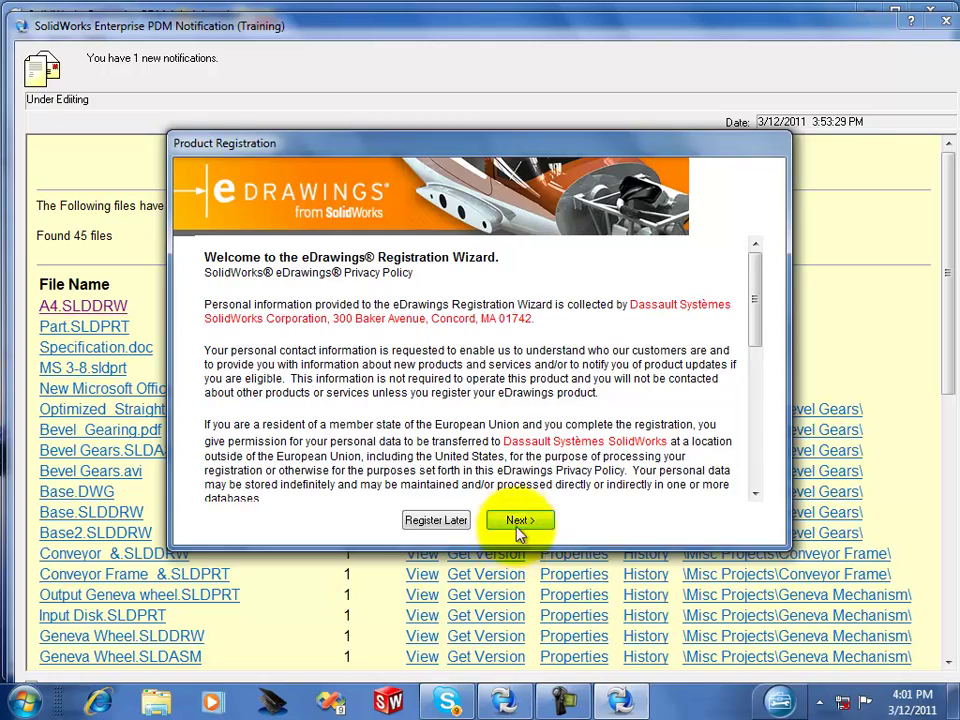
left_click(519, 521)
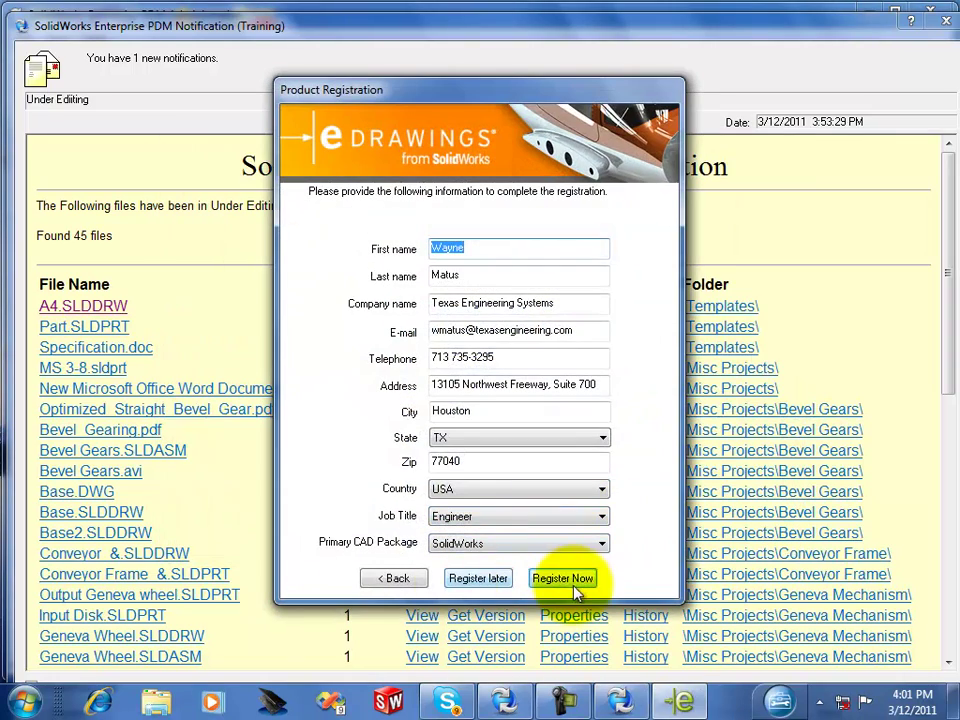
left_click(476, 579)
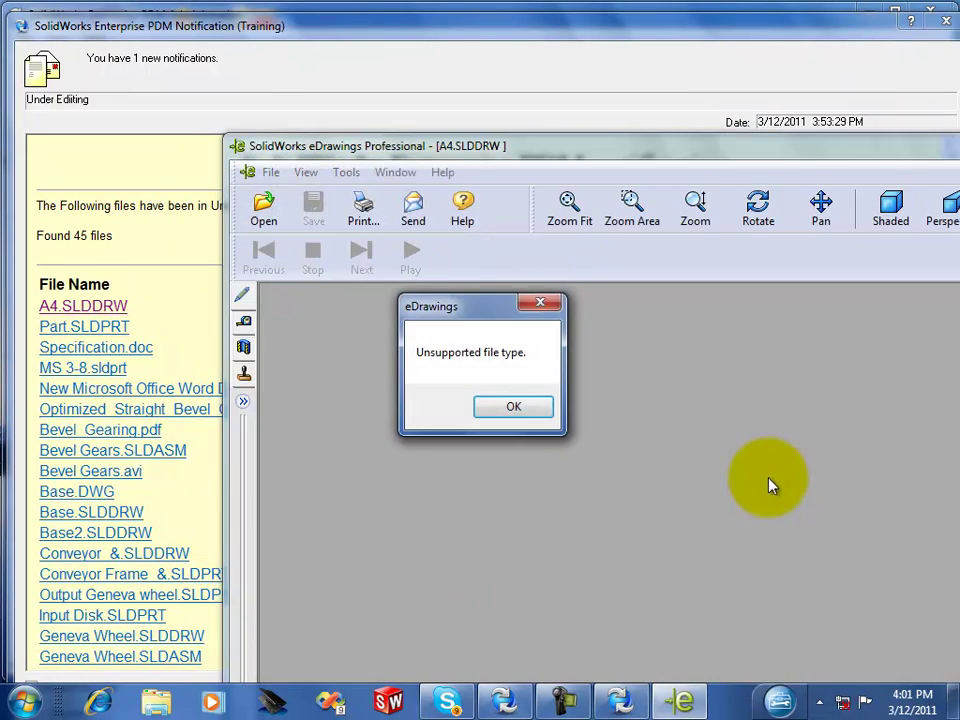
left_click(522, 410)
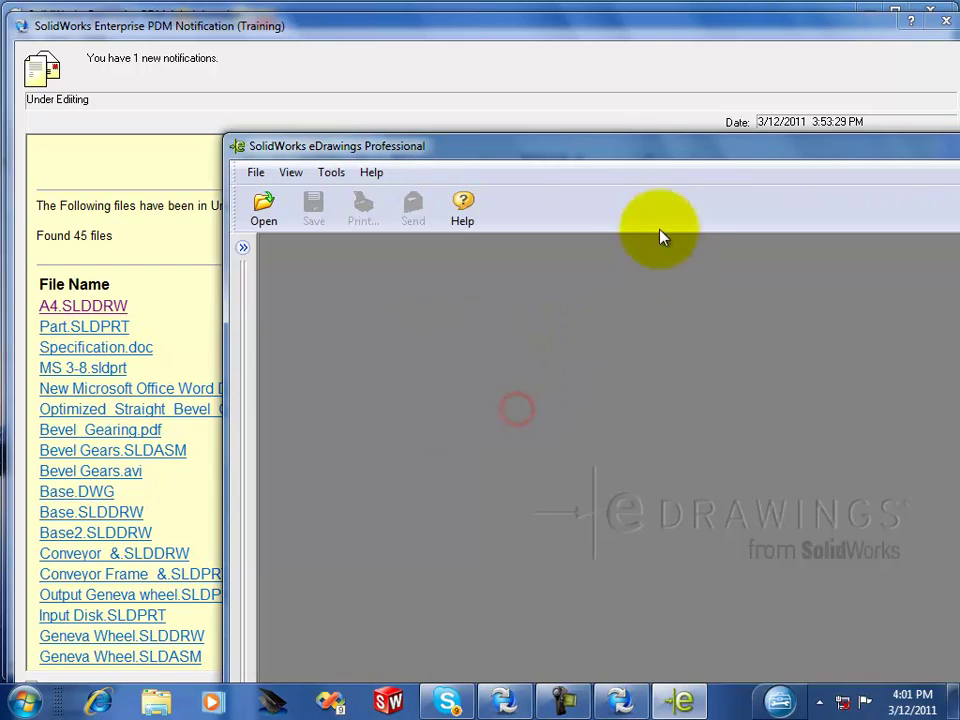
left_click_drag(643, 148, 340, 45)
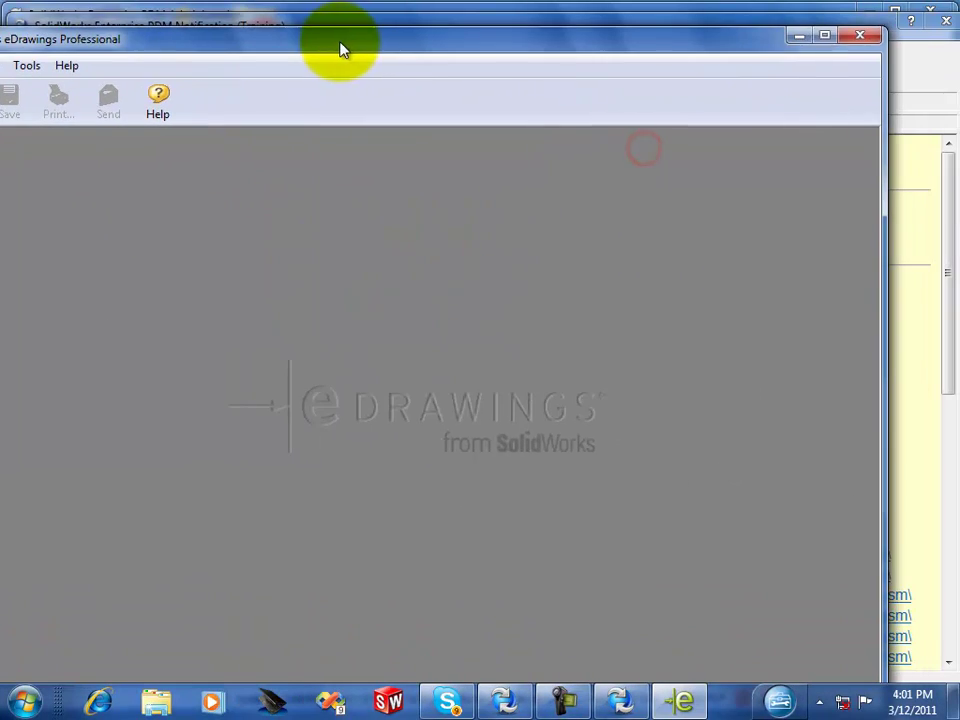
left_click(859, 37)
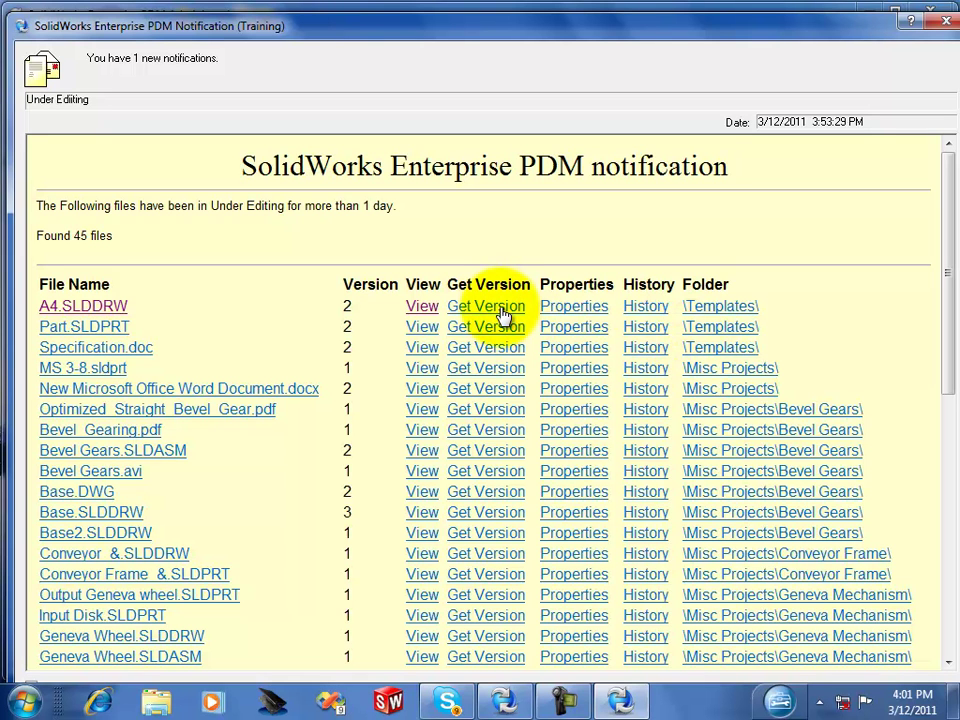
left_click(578, 313)
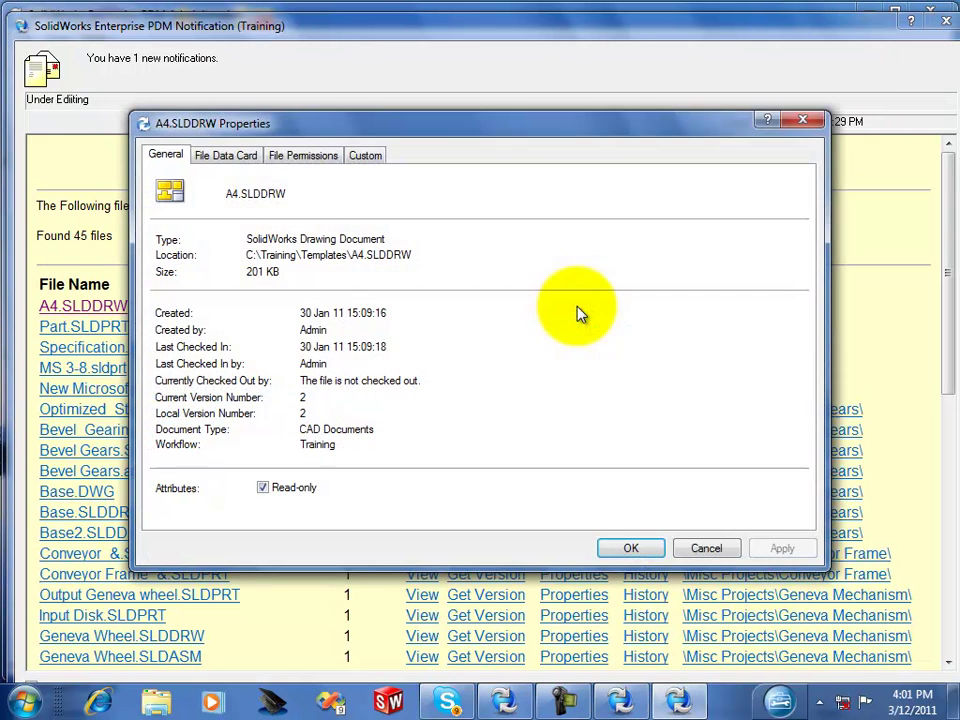
left_click(244, 155)
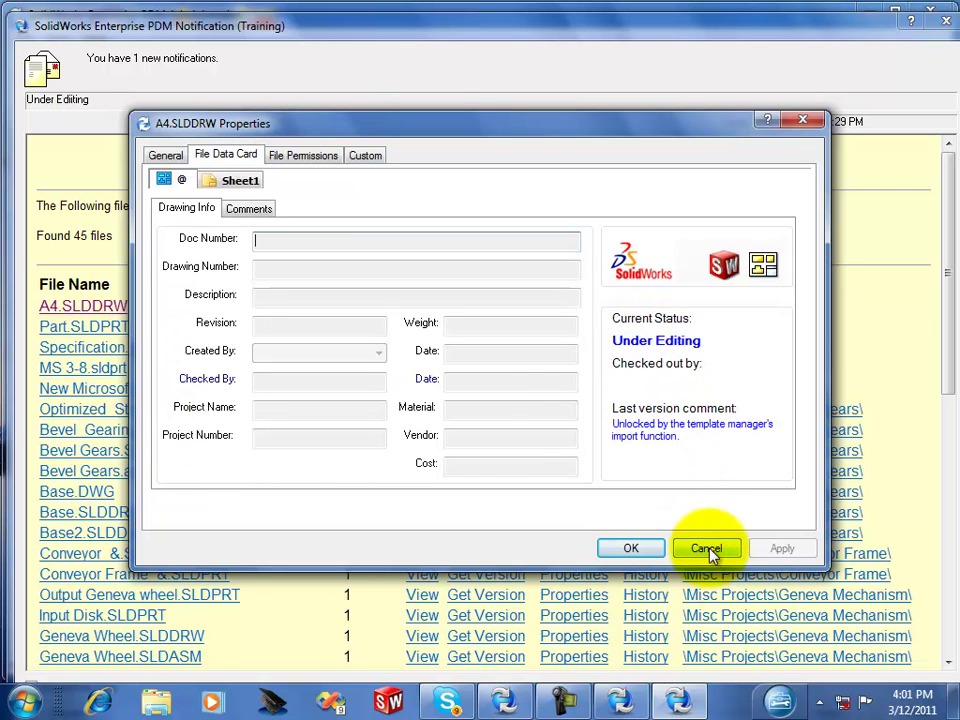
left_click(703, 548)
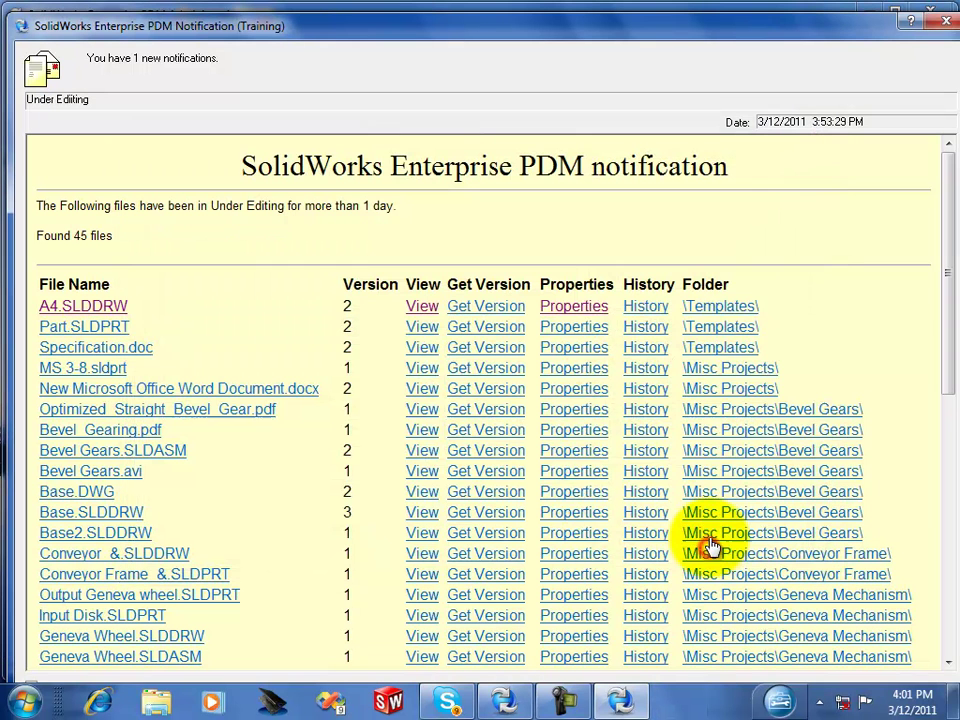
left_click(640, 306)
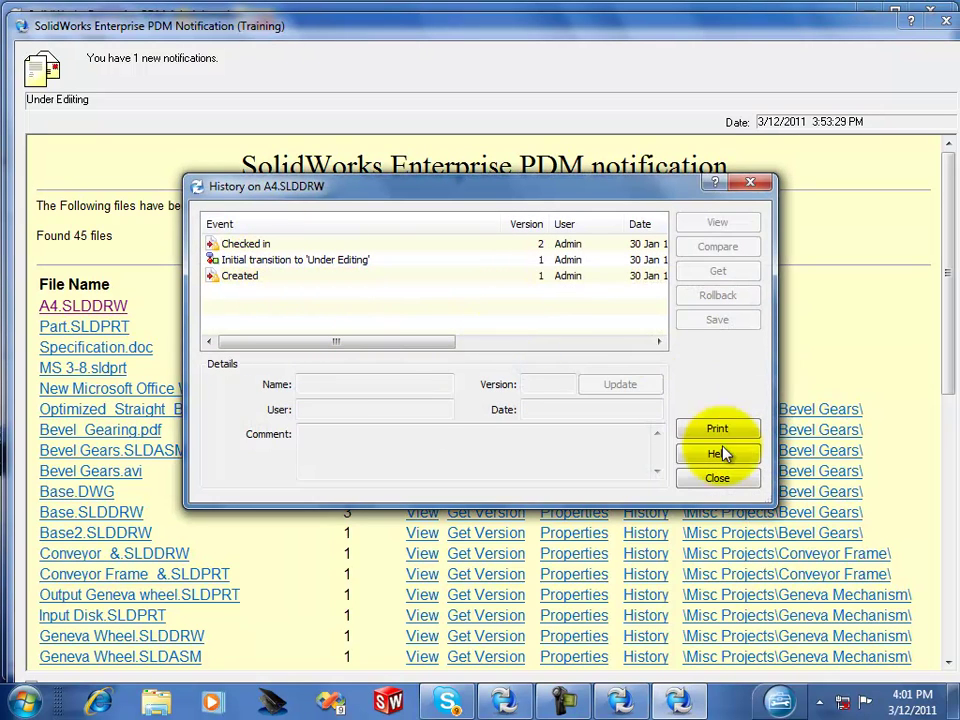
Close the file history, then view and close the Templates folder holding A4.SLDDRW.
left_click(725, 481)
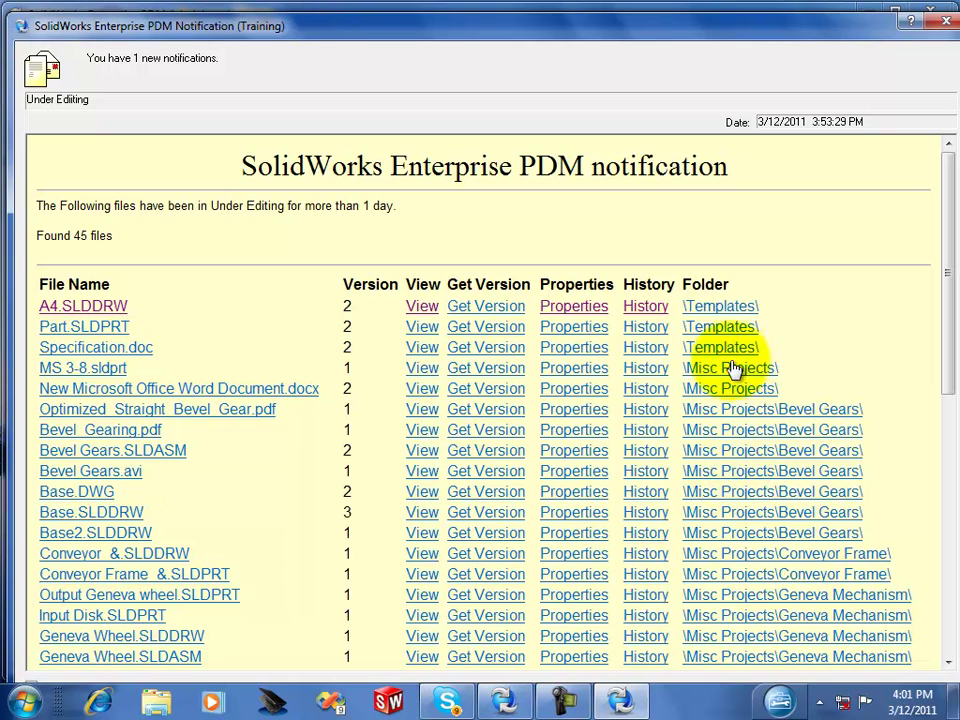
left_click(720, 307)
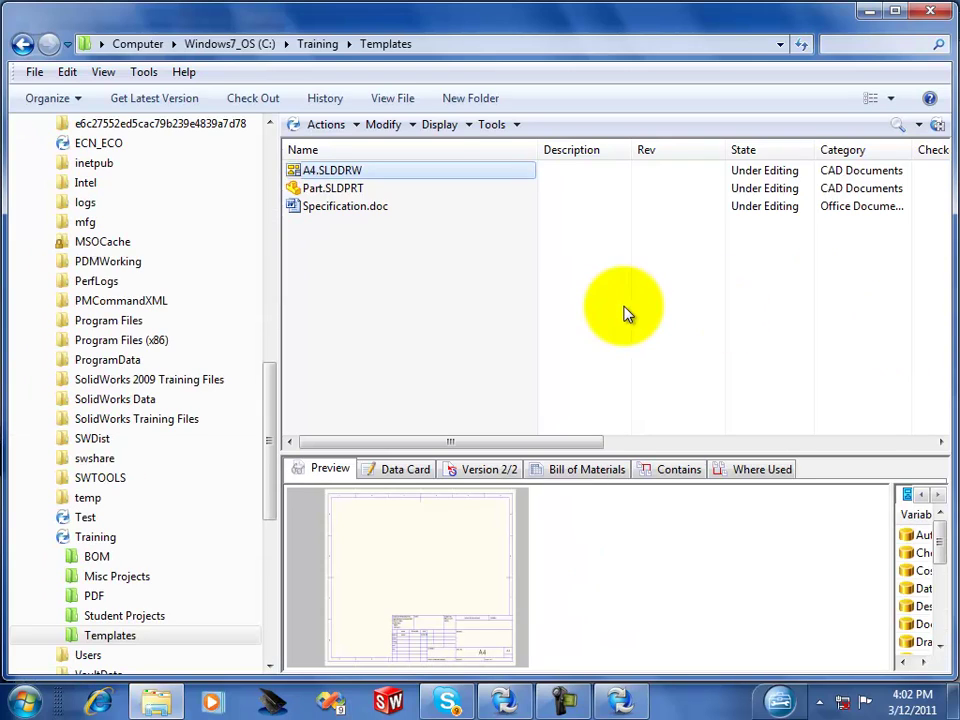
left_click(933, 13)
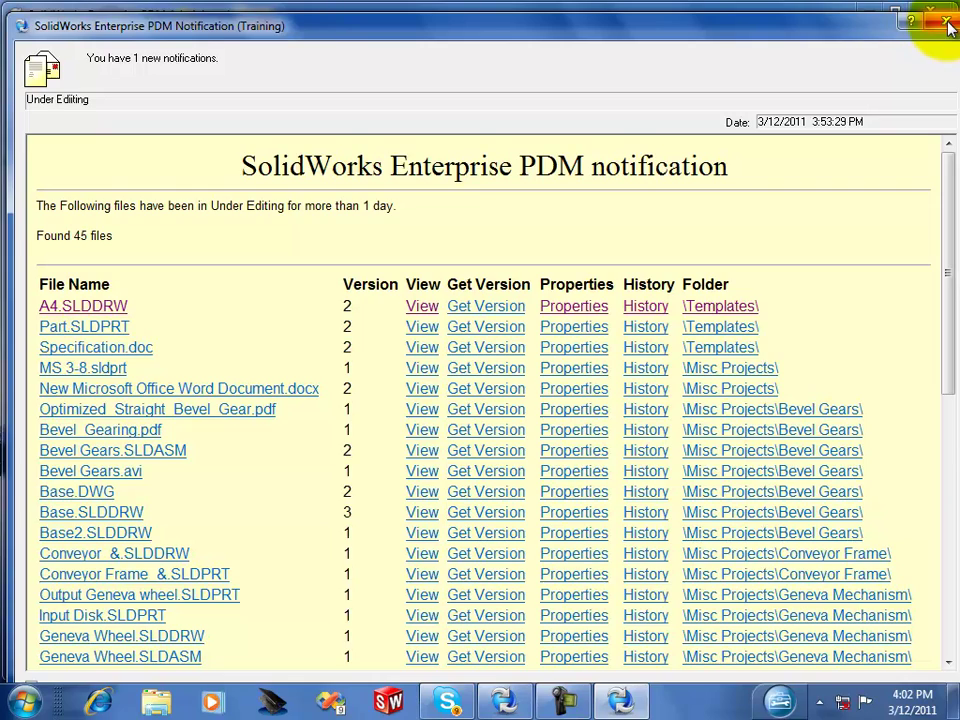
Create a new task named 'Approved' using the Workflow State Task Addin.
left_click(946, 22)
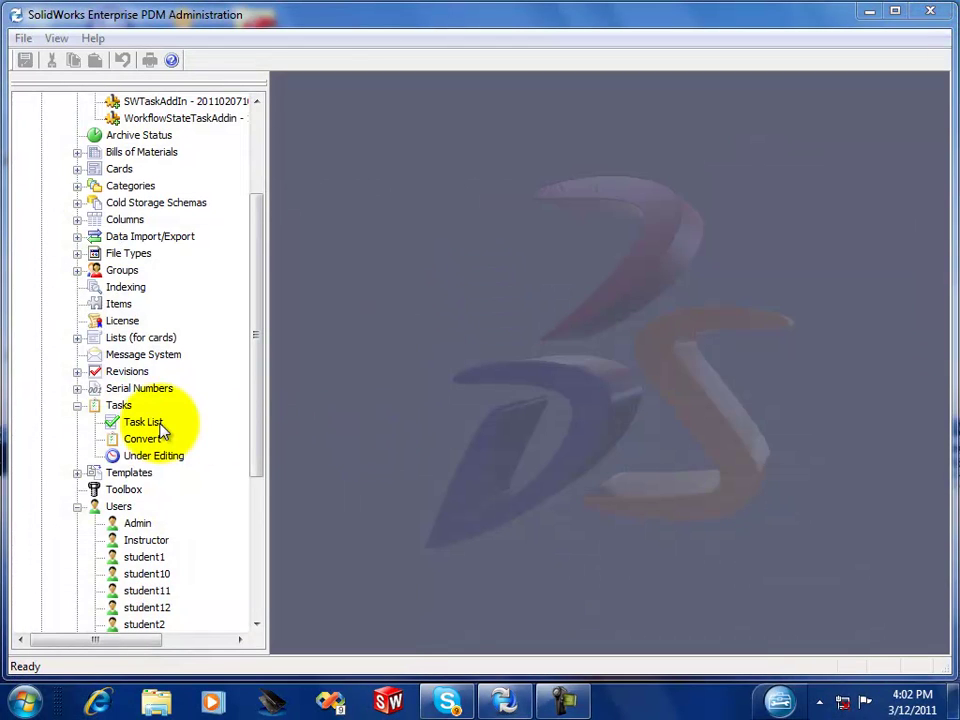
right_click(118, 405)
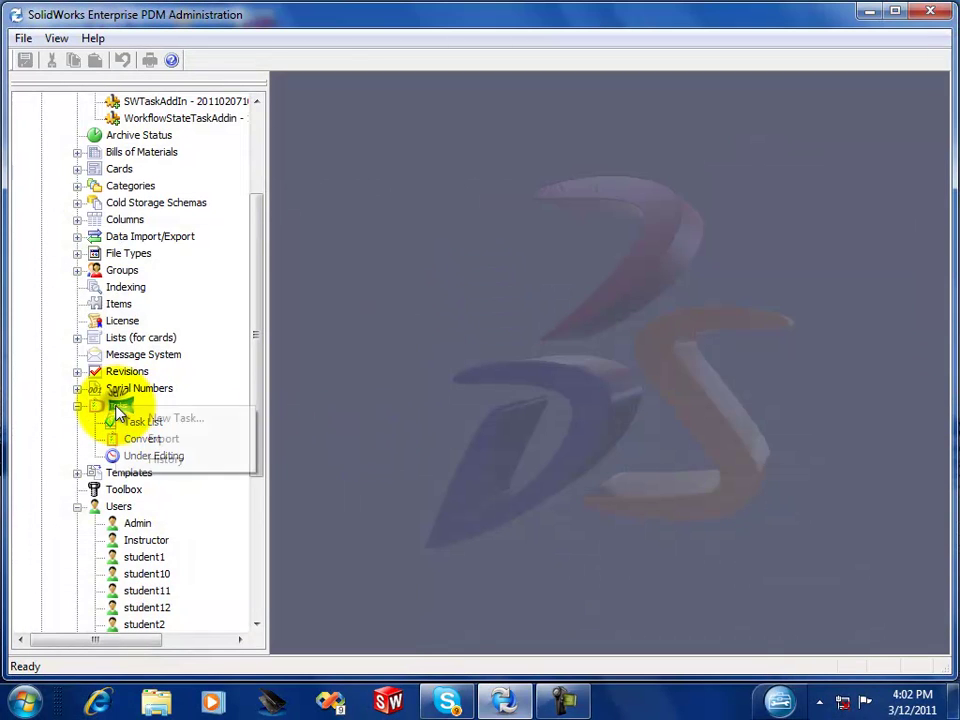
left_click(190, 419)
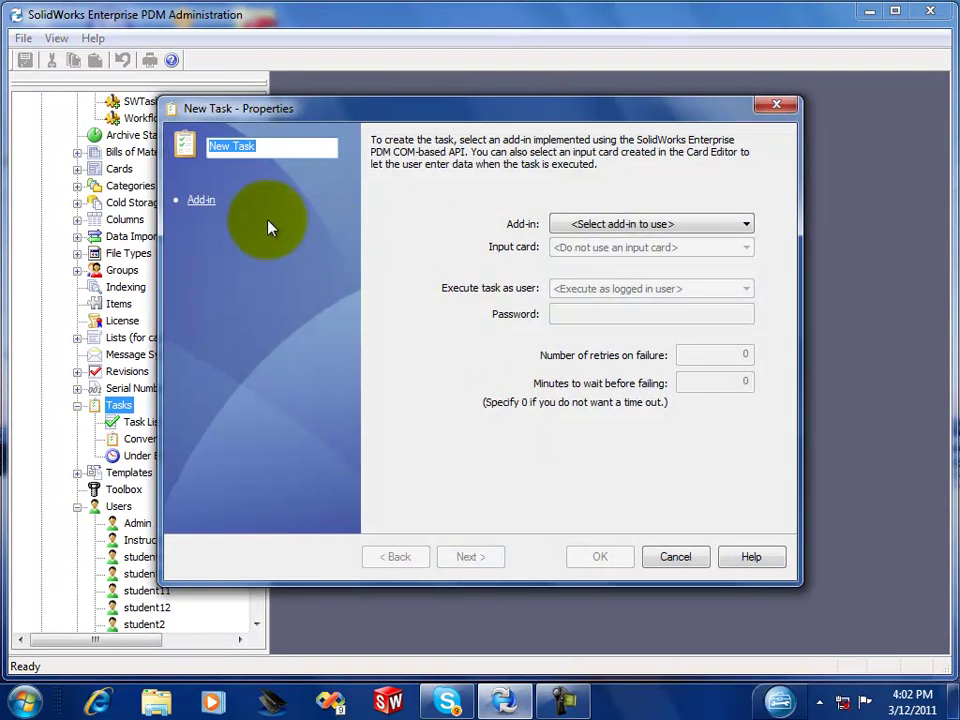
type("A")
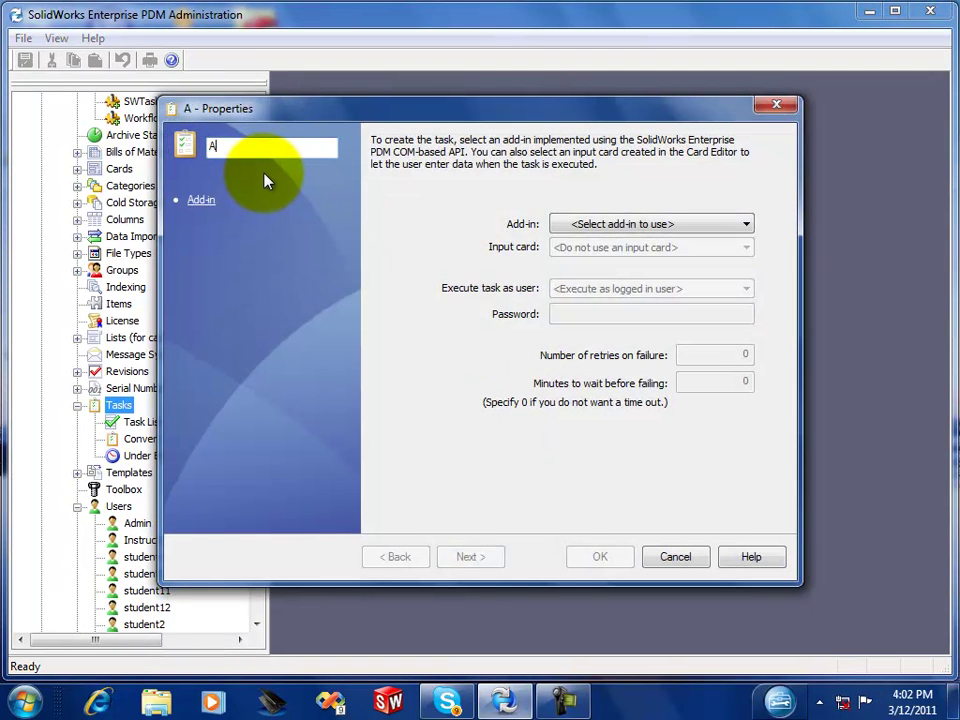
type("pproved")
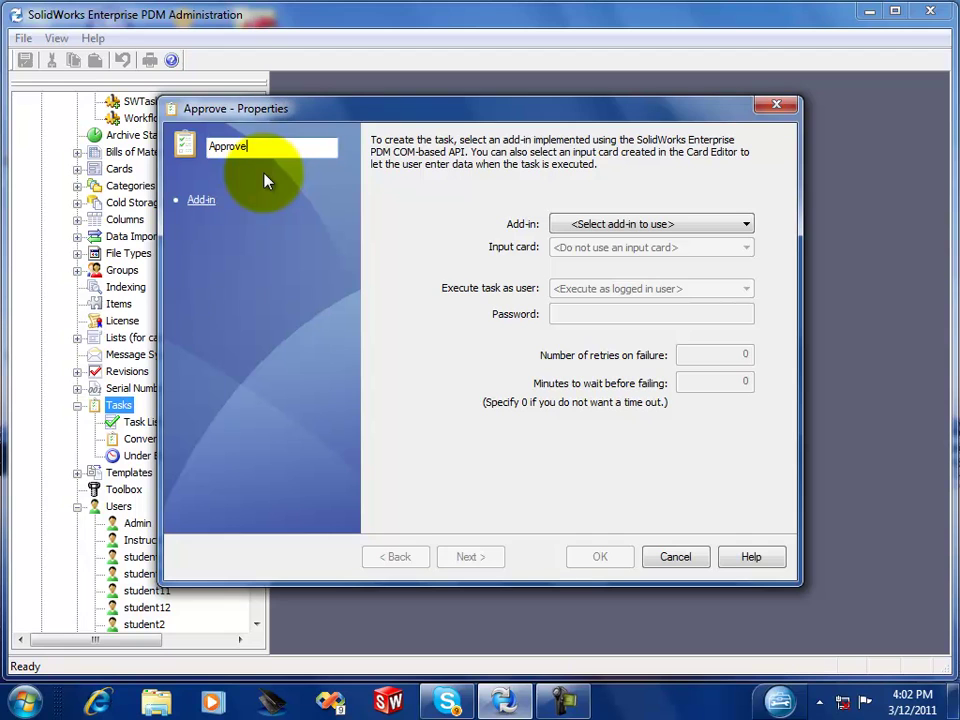
left_click(747, 224)
left_click(680, 256)
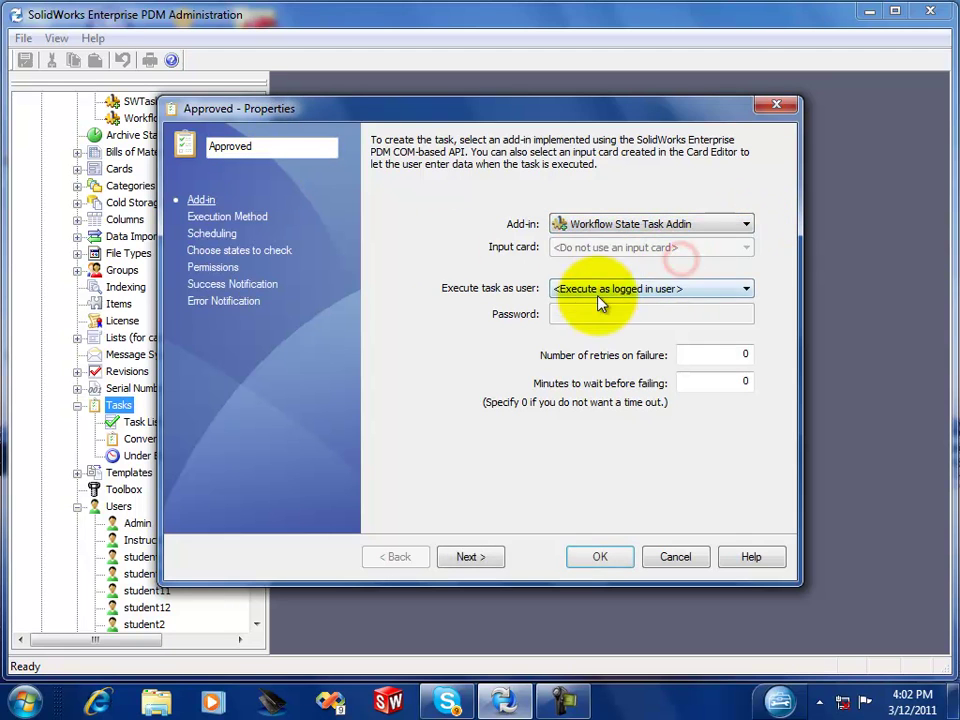
Let the computer execute the Approved task, scheduled every day from 04:30 PM.
left_click(471, 557)
left_click(381, 291)
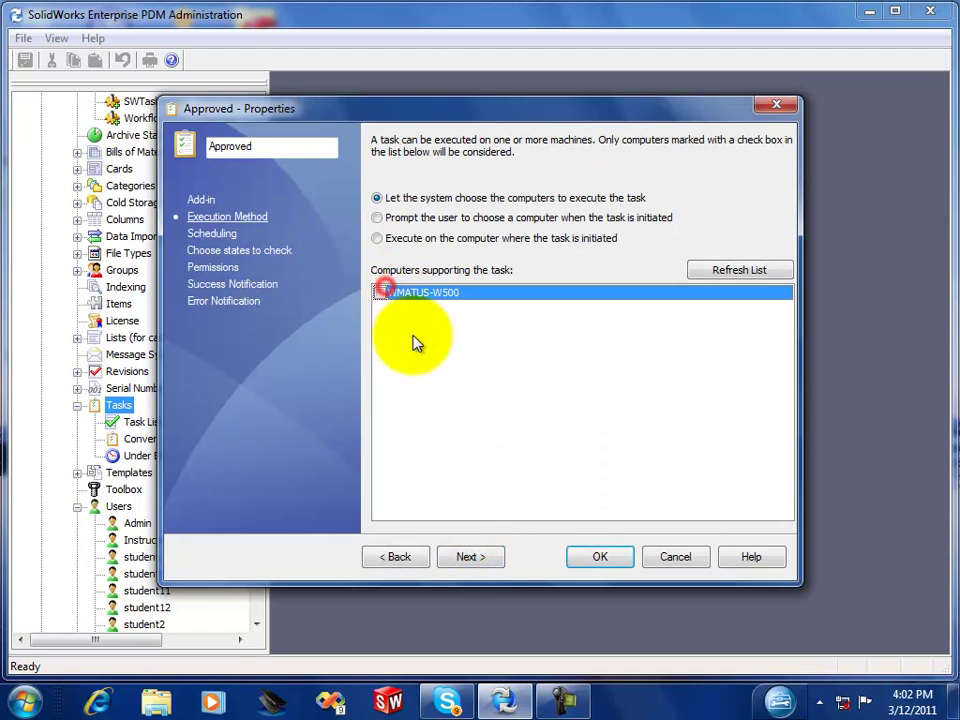
left_click(379, 292)
left_click(470, 557)
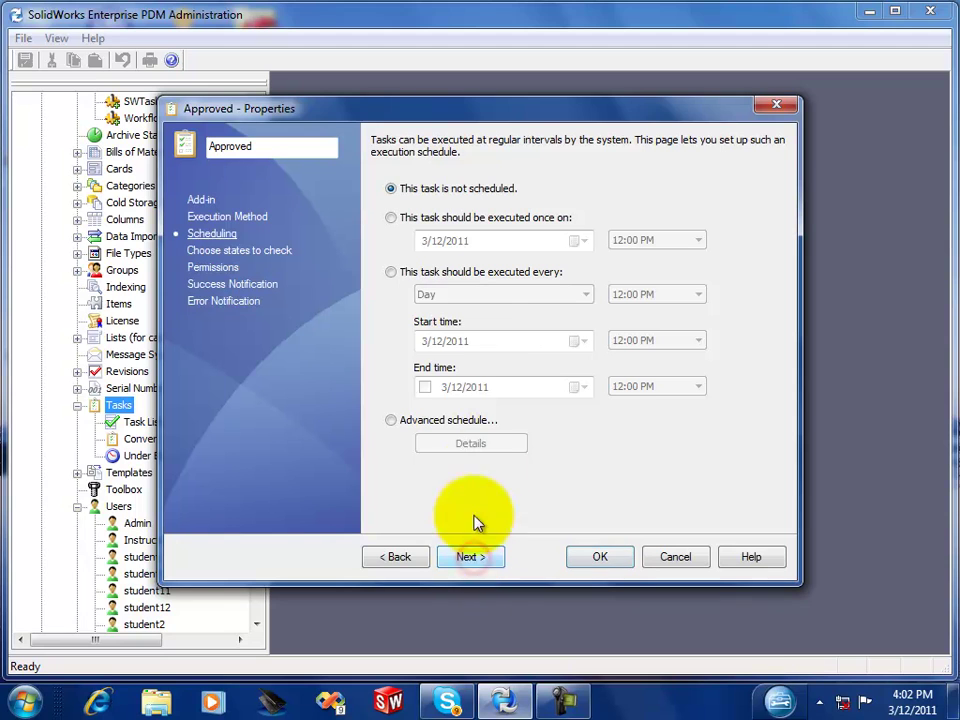
left_click(391, 273)
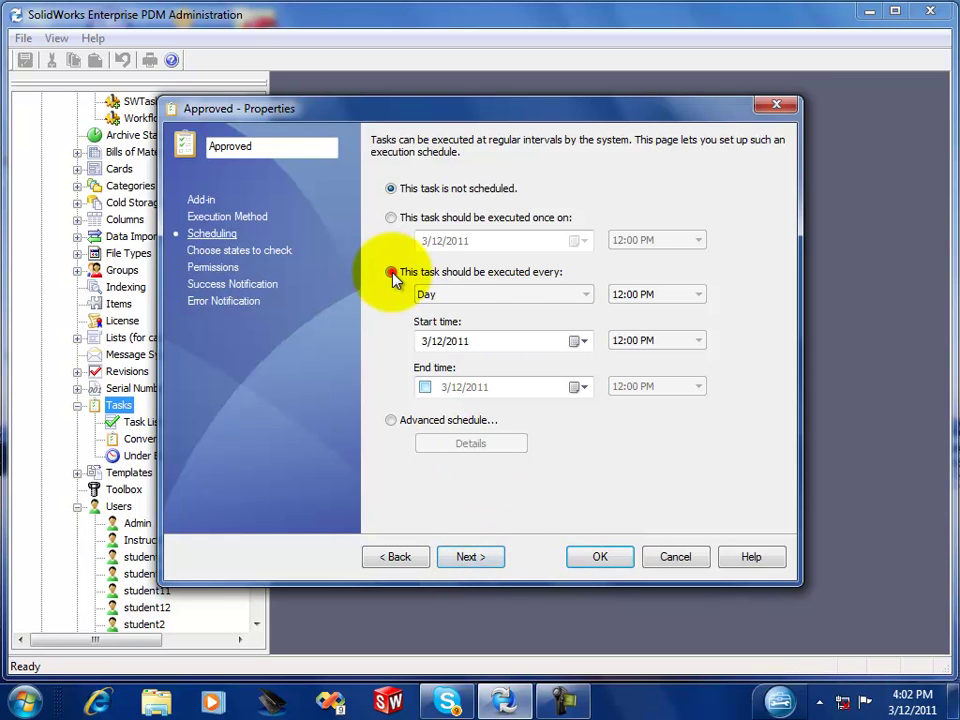
left_click(700, 341)
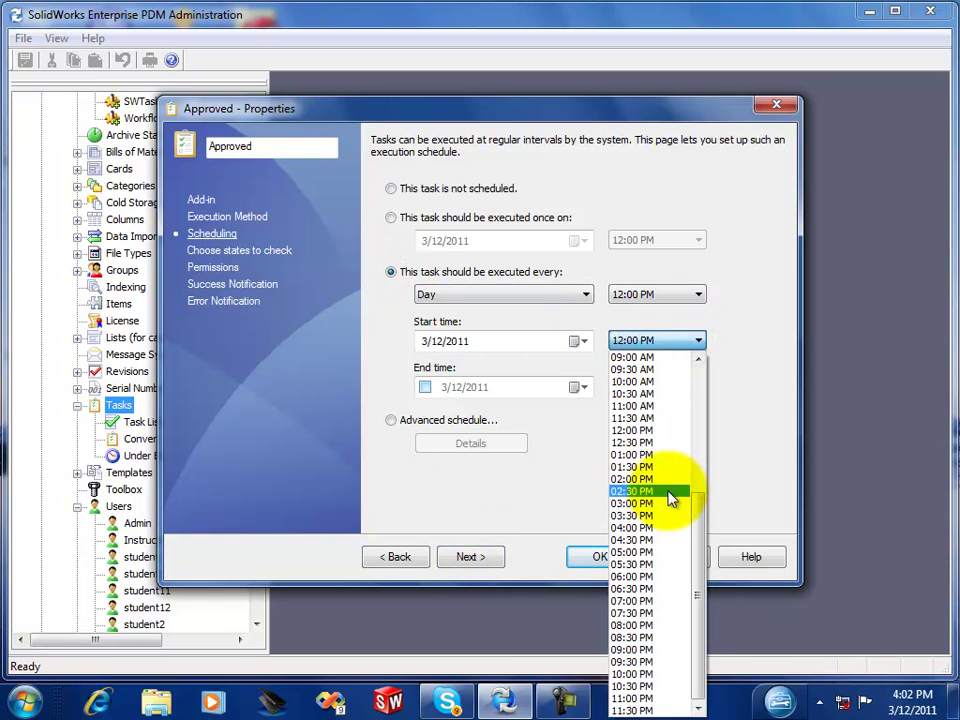
left_click(650, 541)
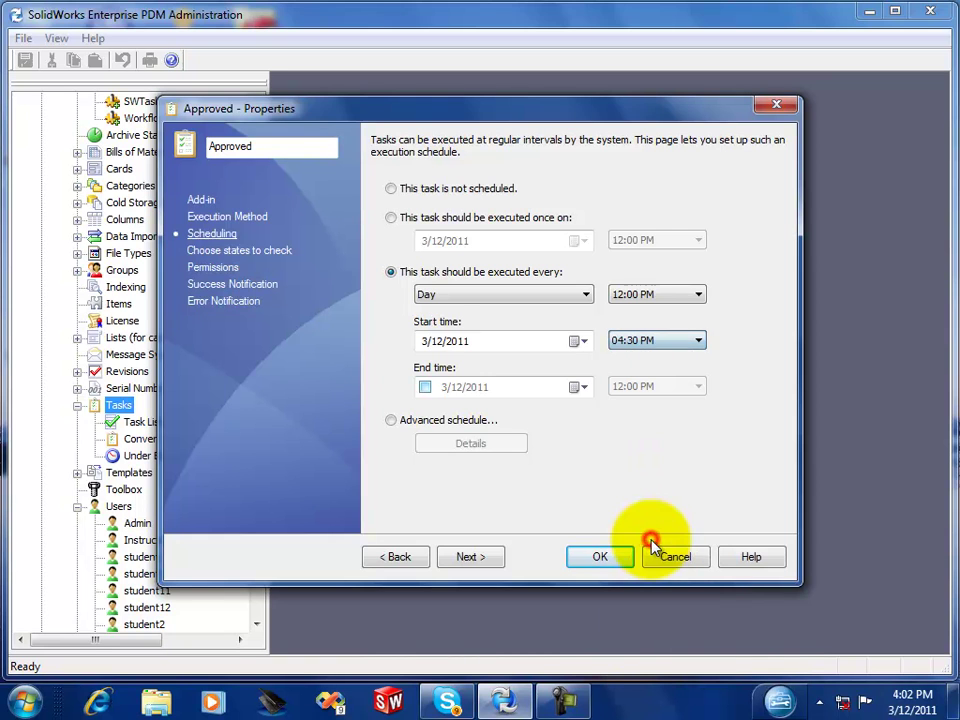
Have the task check the Training workflow's Approved state at 2 days in state.
left_click(474, 559)
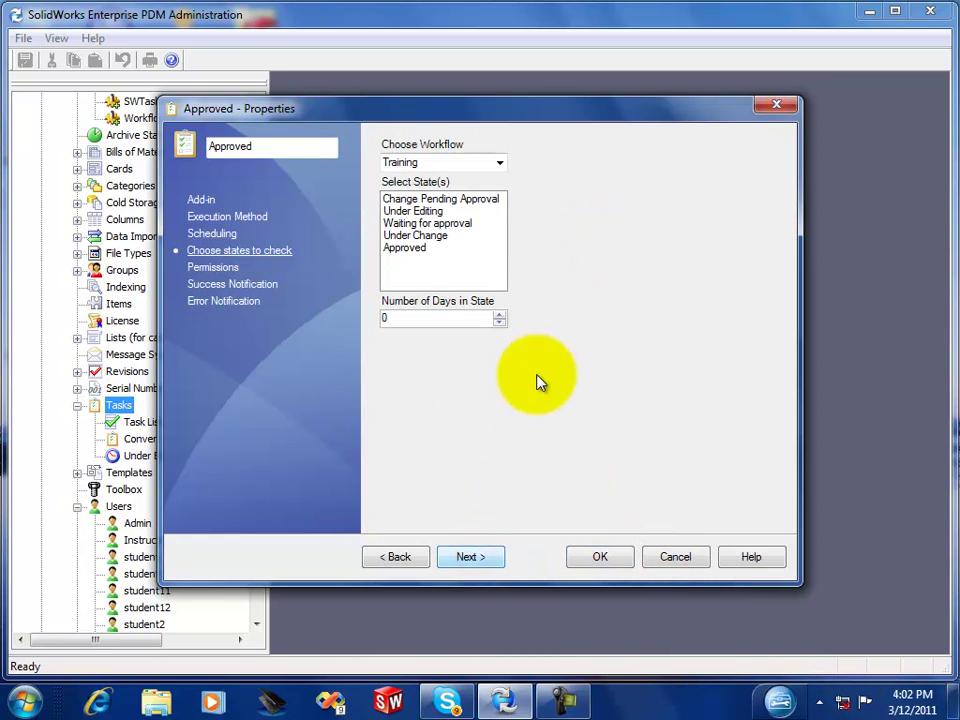
double_click(418, 161)
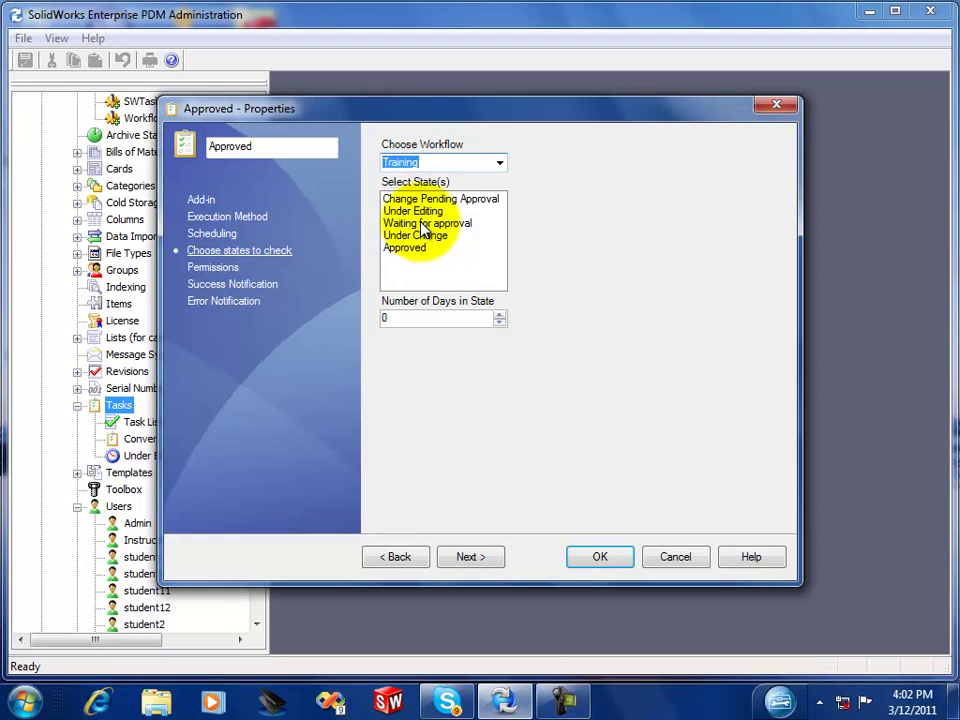
left_click(414, 247)
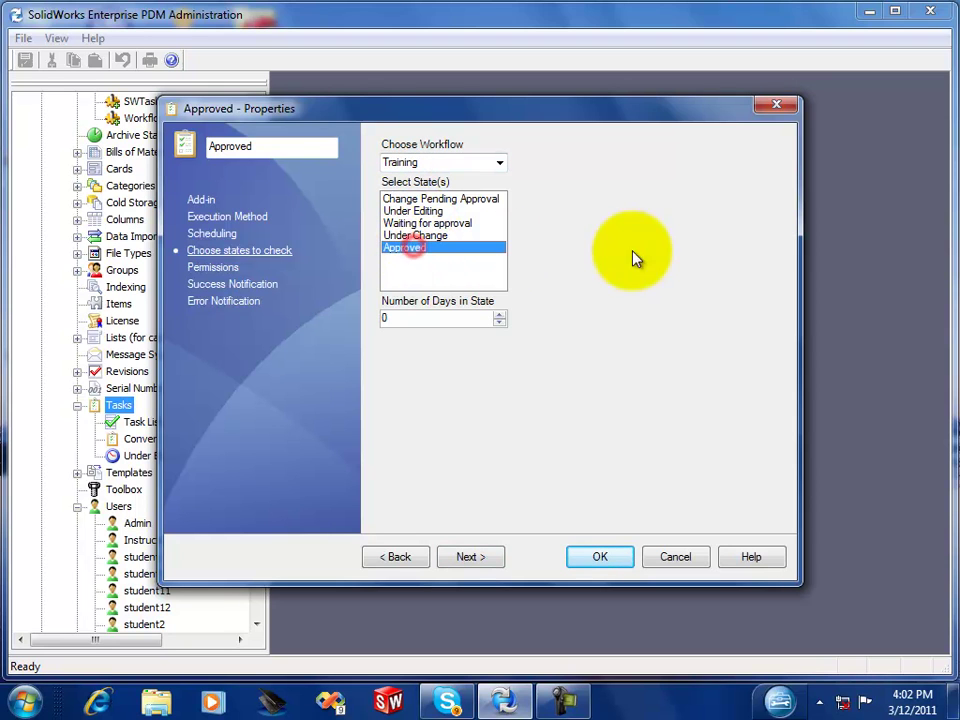
left_click(499, 315)
left_click(499, 315)
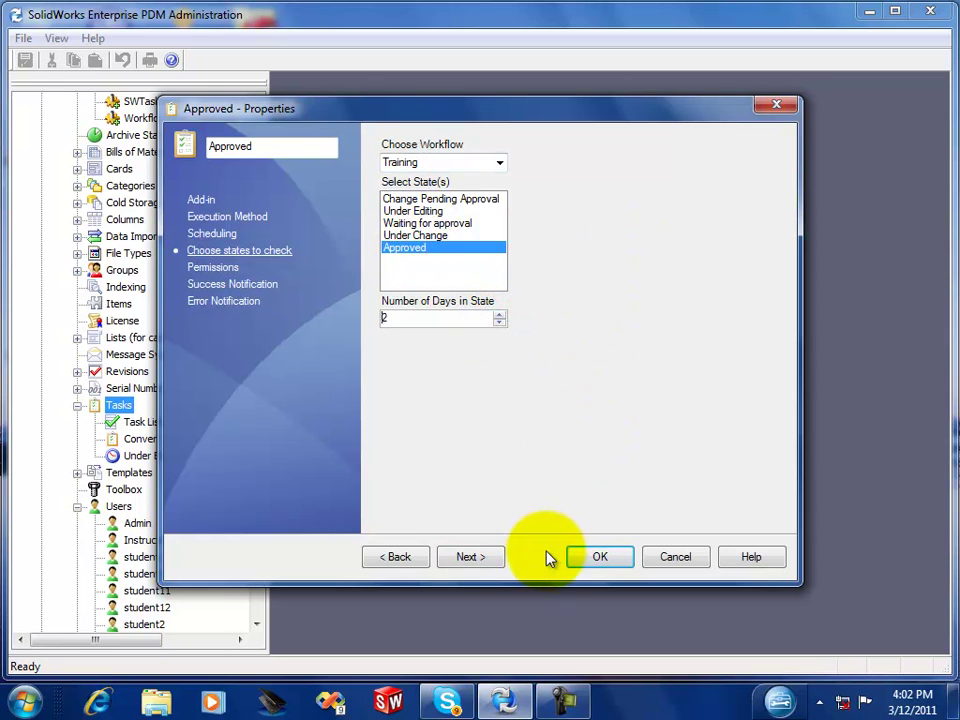
Permit the Instructors group to run the task, then cancel the Approved task setup.
left_click(474, 559)
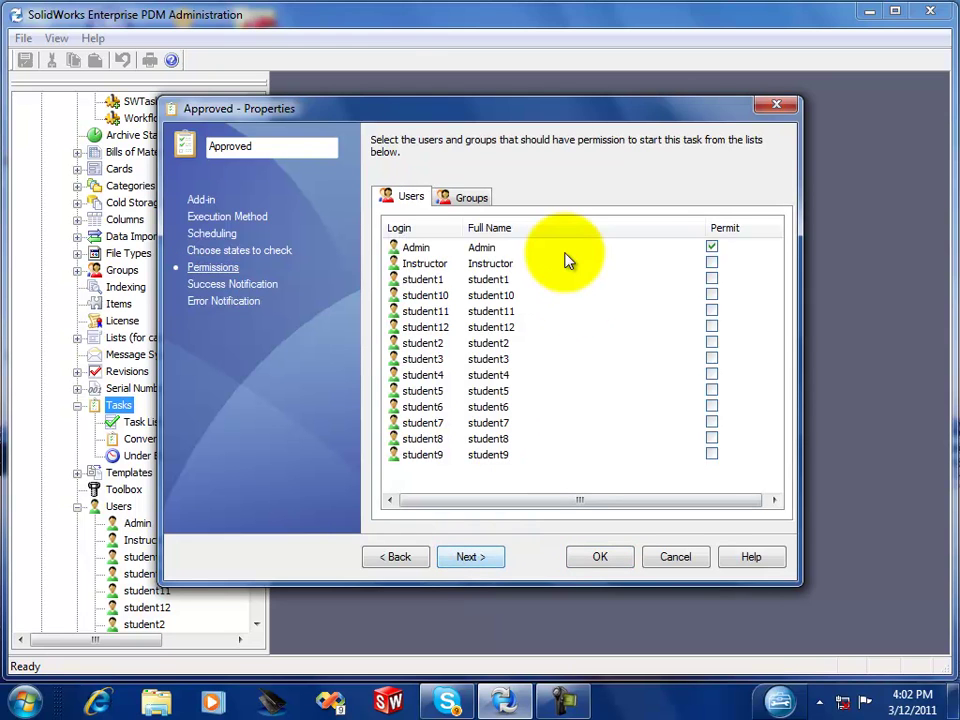
left_click(481, 200)
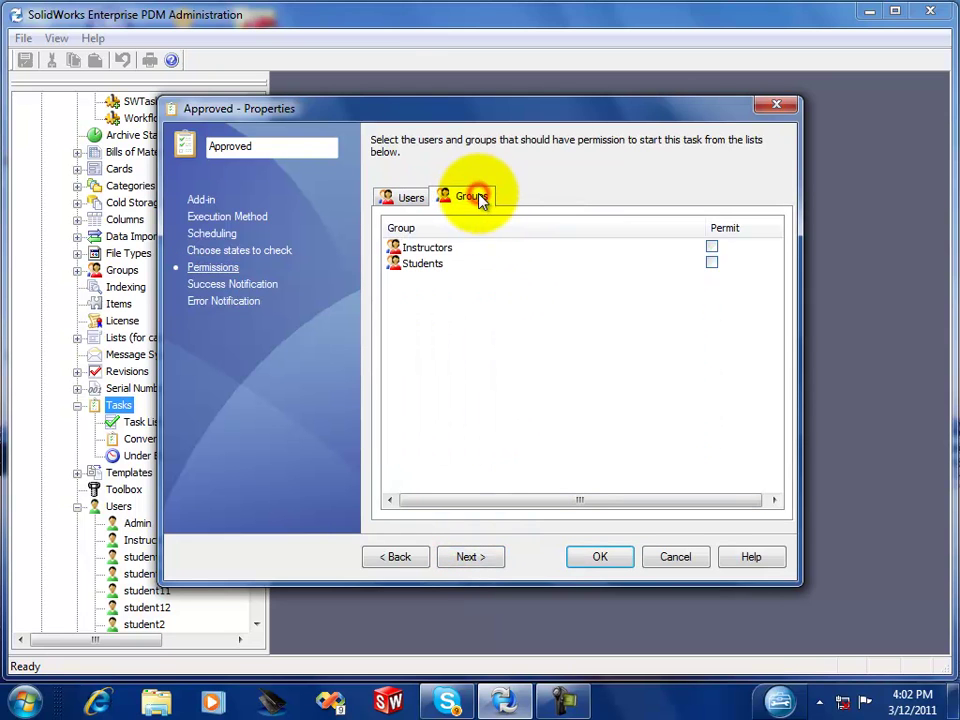
left_click(711, 247)
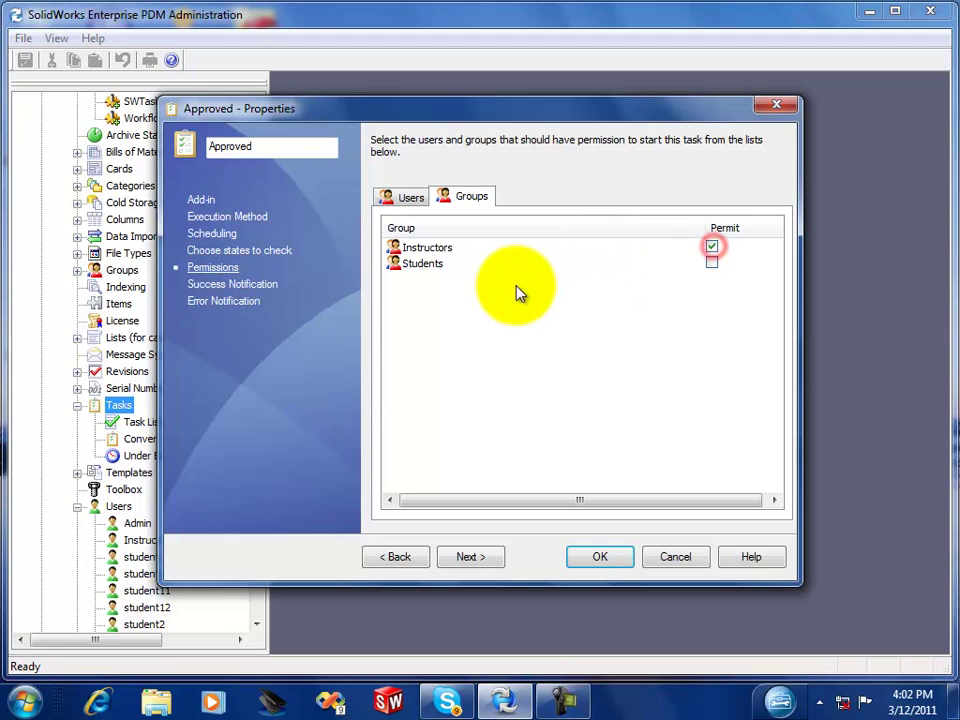
left_click(468, 558)
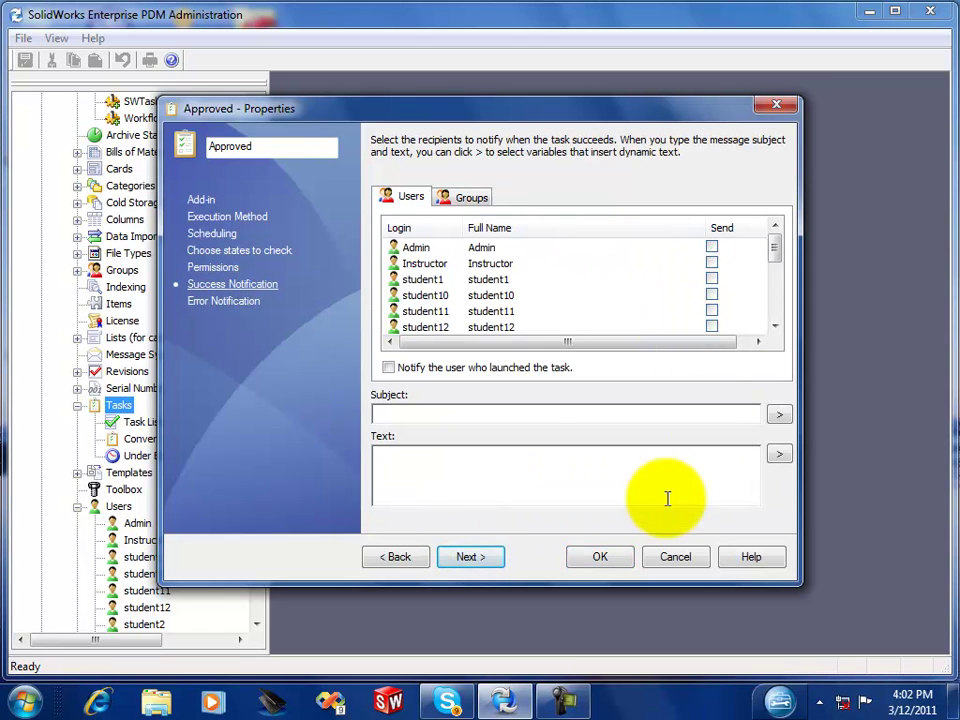
left_click(679, 560)
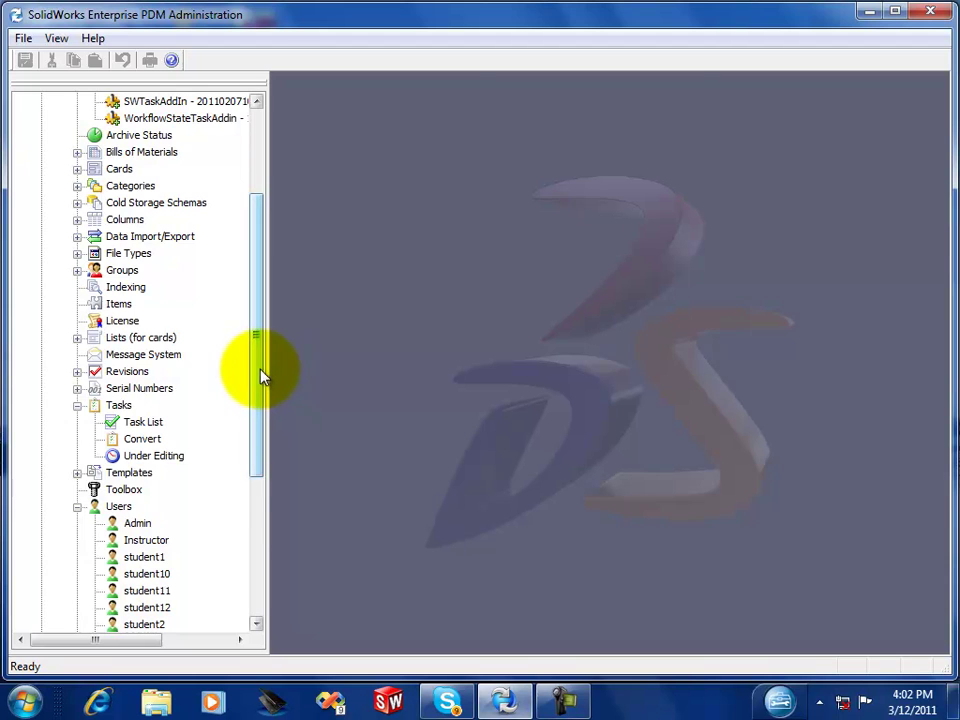
Collapse the Users, Add-ins and Training vault nodes in the Administration tree.
left_click_drag(259, 372, 242, 467)
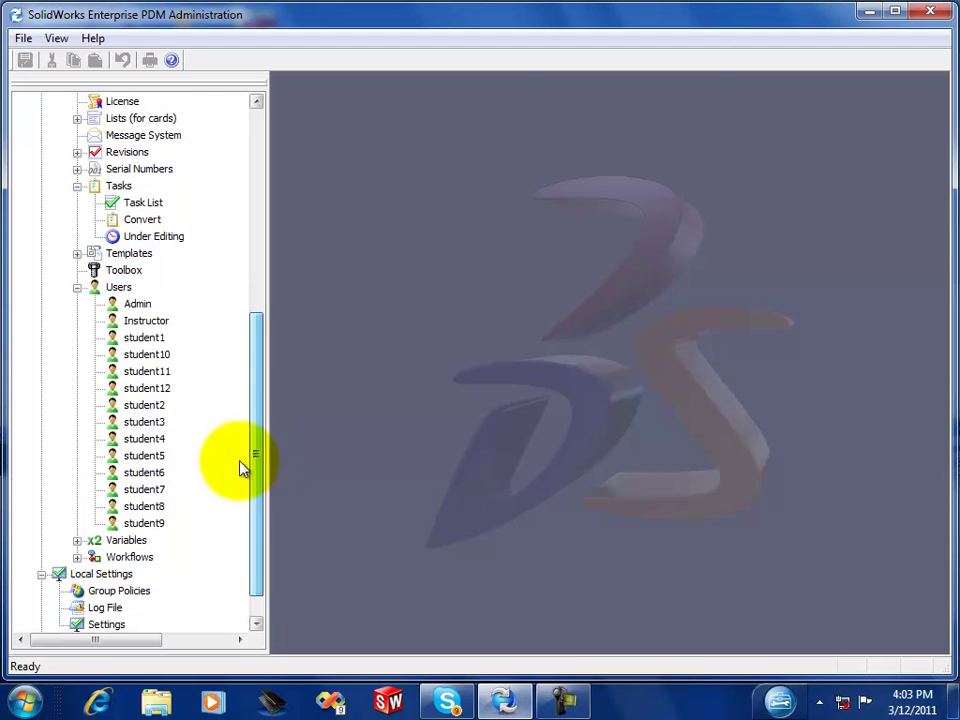
left_click(77, 287)
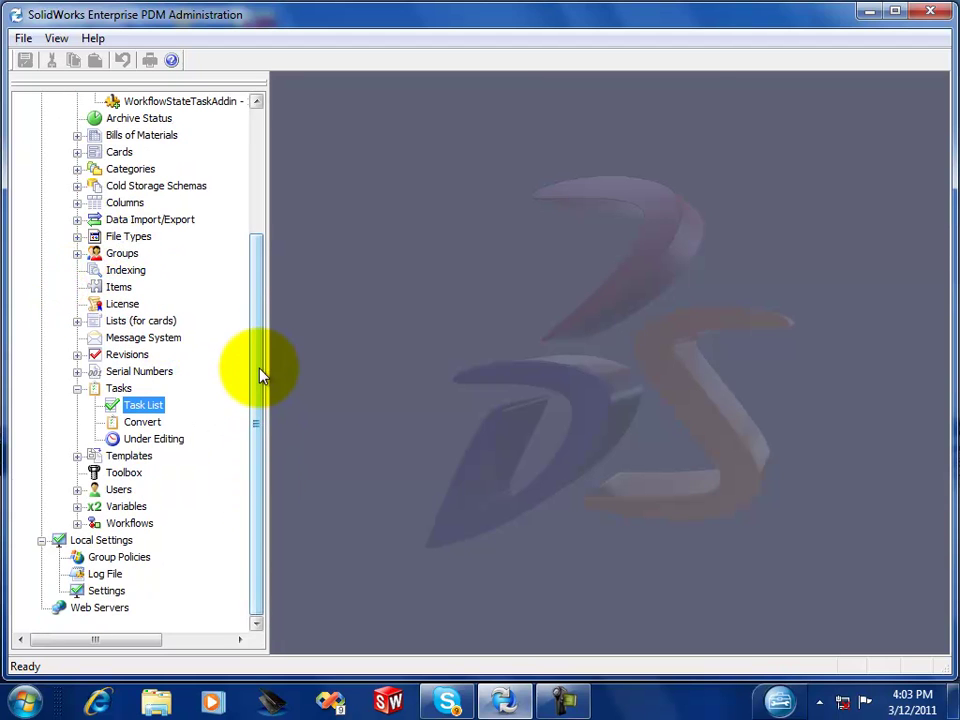
left_click_drag(258, 372, 257, 225)
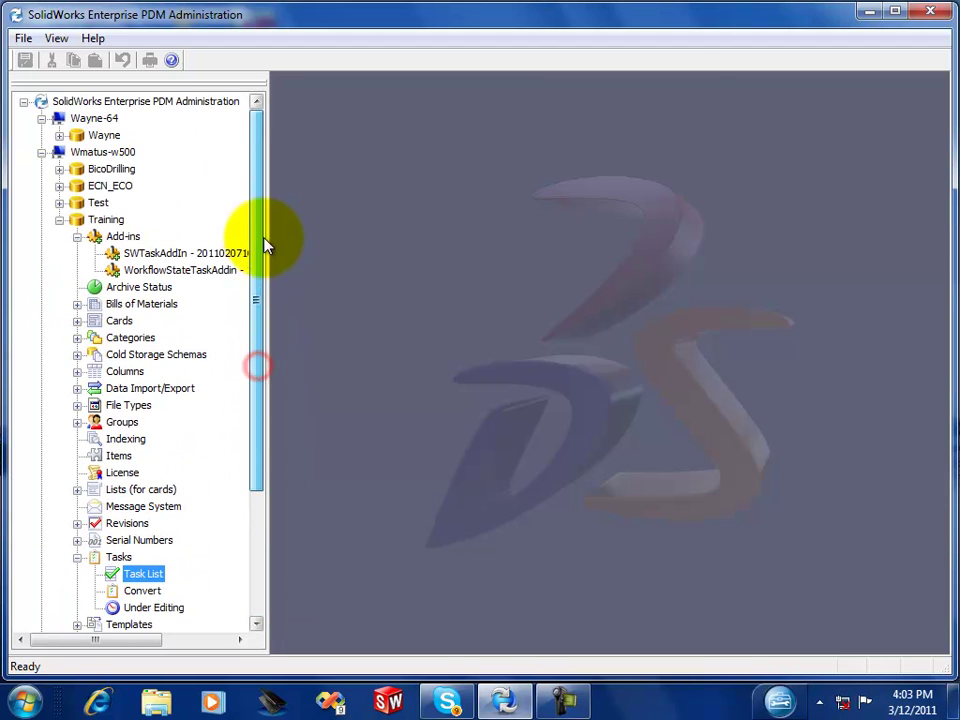
left_click(75, 236)
left_click(59, 219)
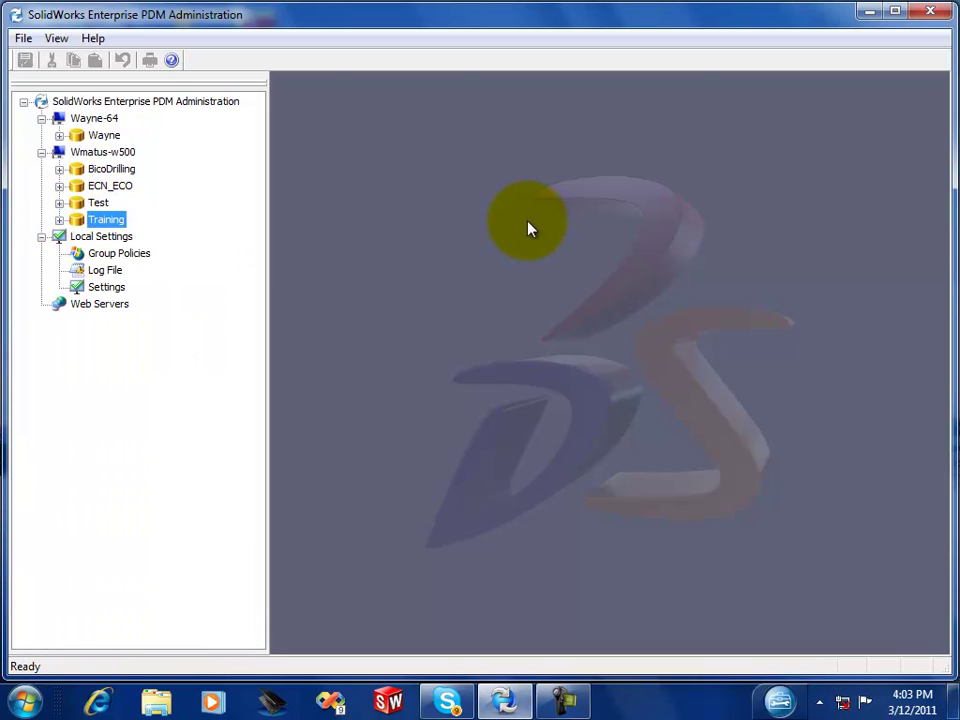